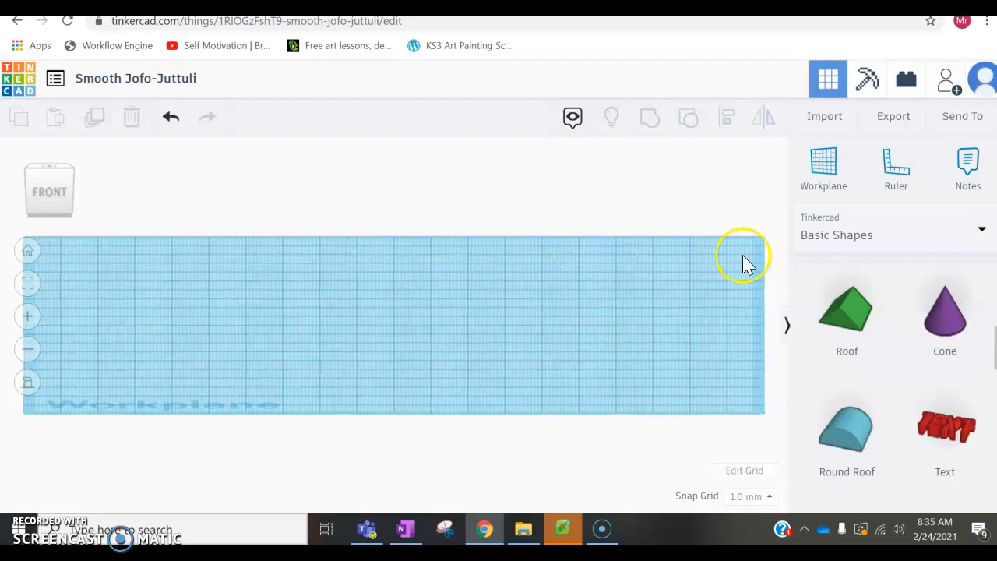
left_click(924, 247)
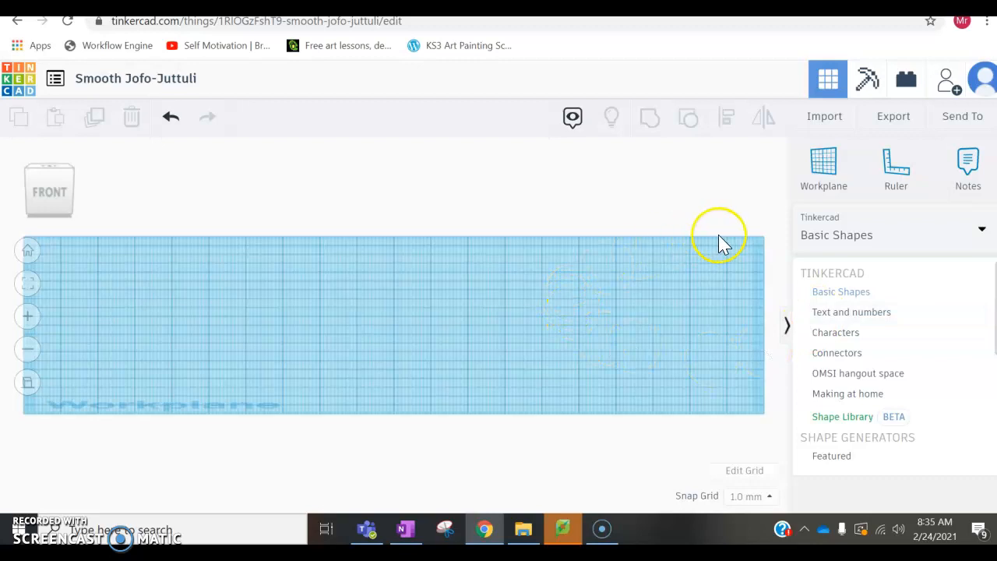
left_click(710, 214)
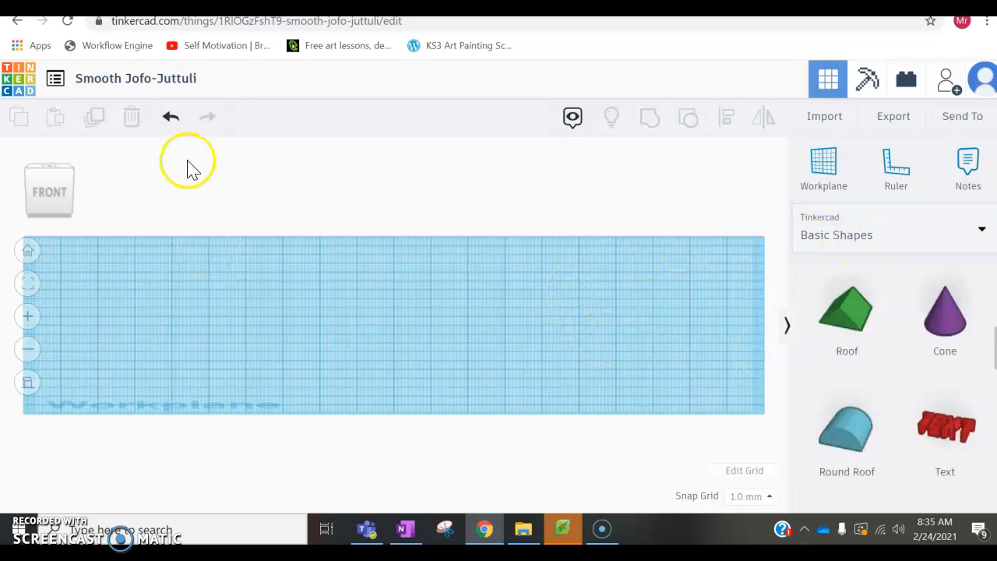
Step: Return to the dashboard and create a new 3D design
left_click(32, 91)
left_click(221, 182)
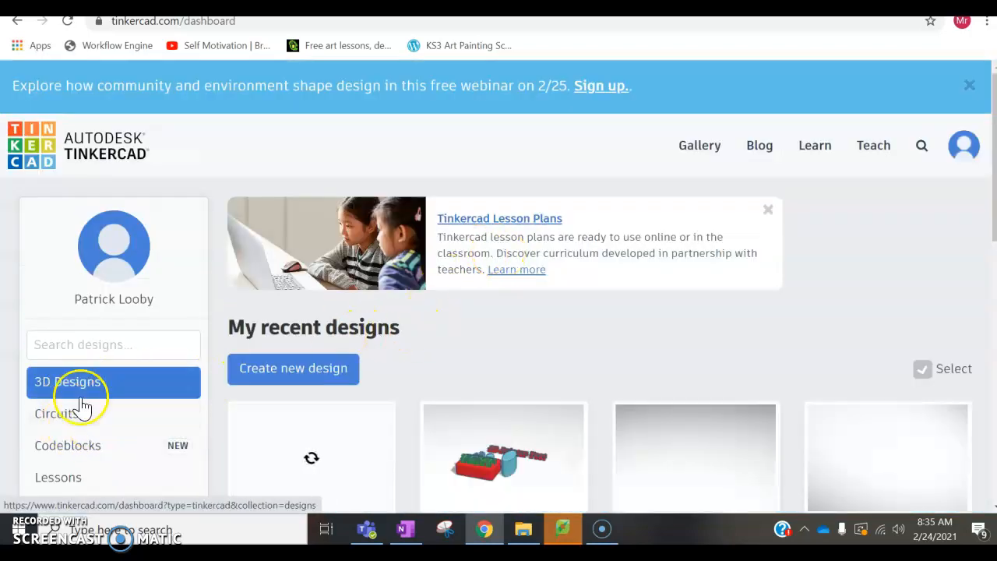
left_click(290, 380)
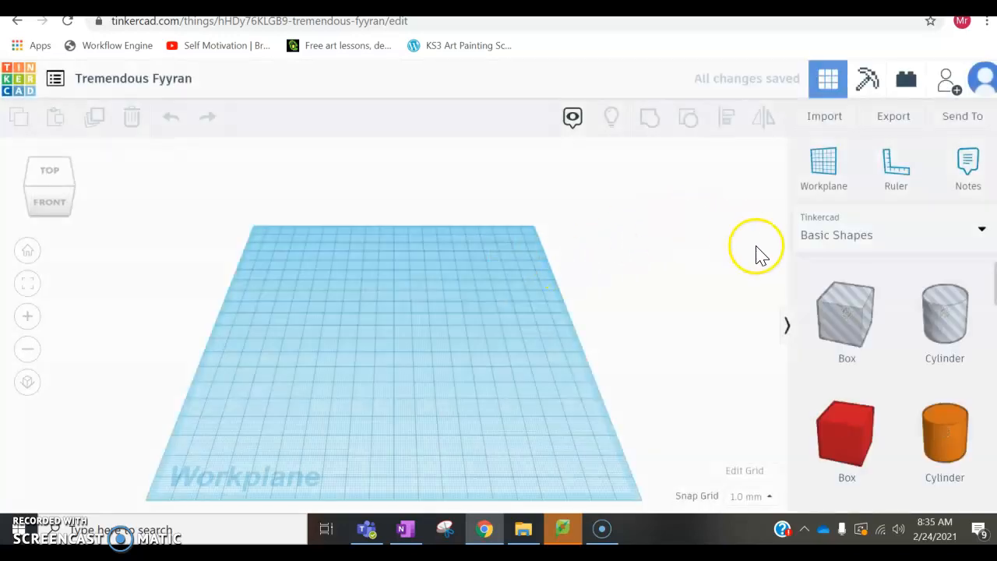
Step: Switch the shape library to Text and numbers and place the green letter P near the middle of the workplane
left_click(962, 235)
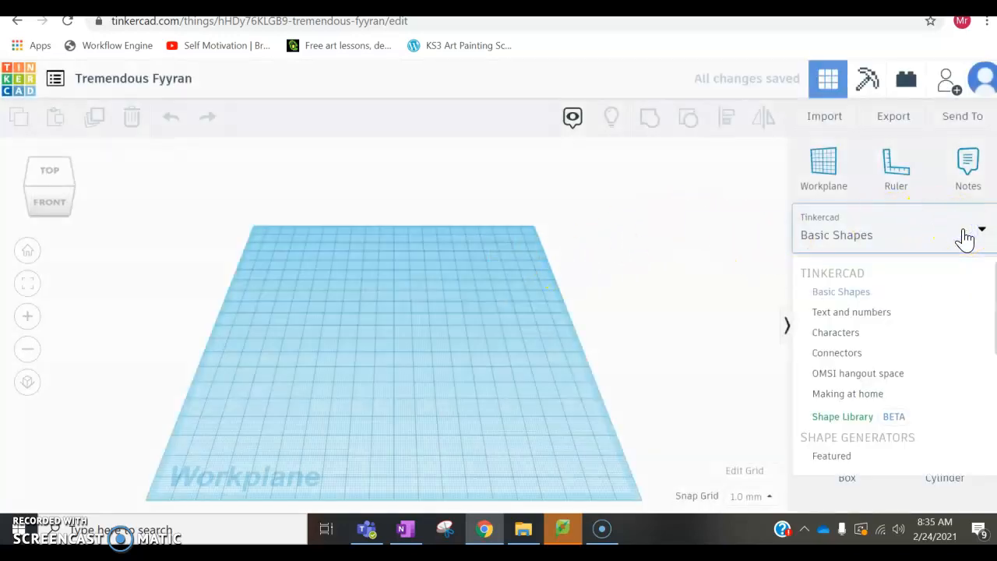
left_click(866, 318)
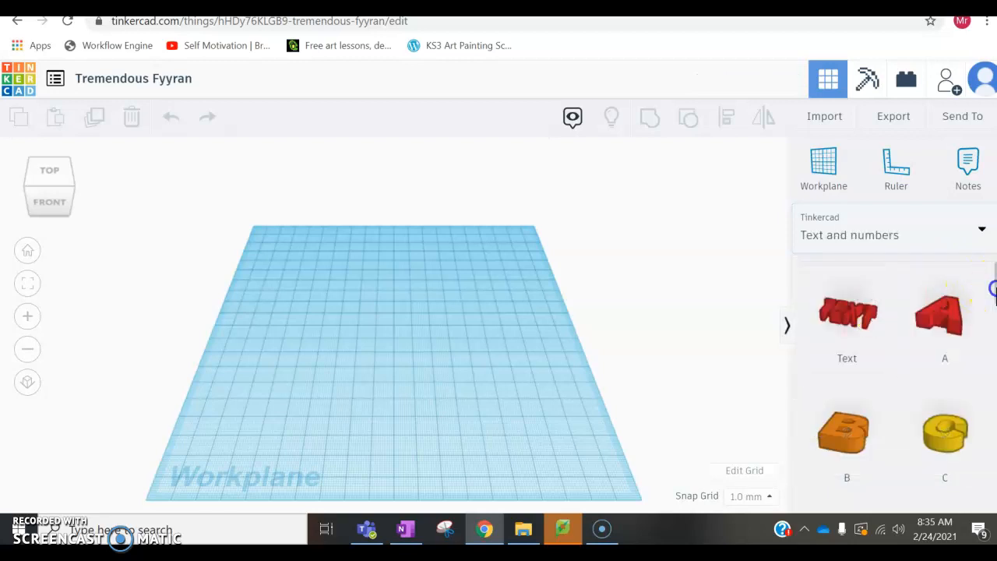
scroll(993, 290, "down", 1)
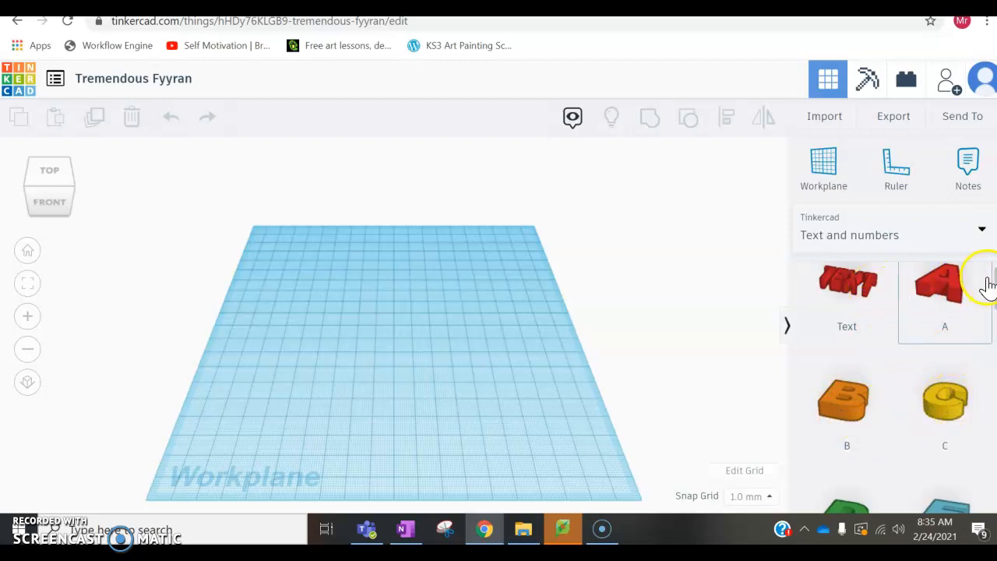
left_click_drag(987, 283, 980, 434)
left_click_drag(874, 372, 351, 331)
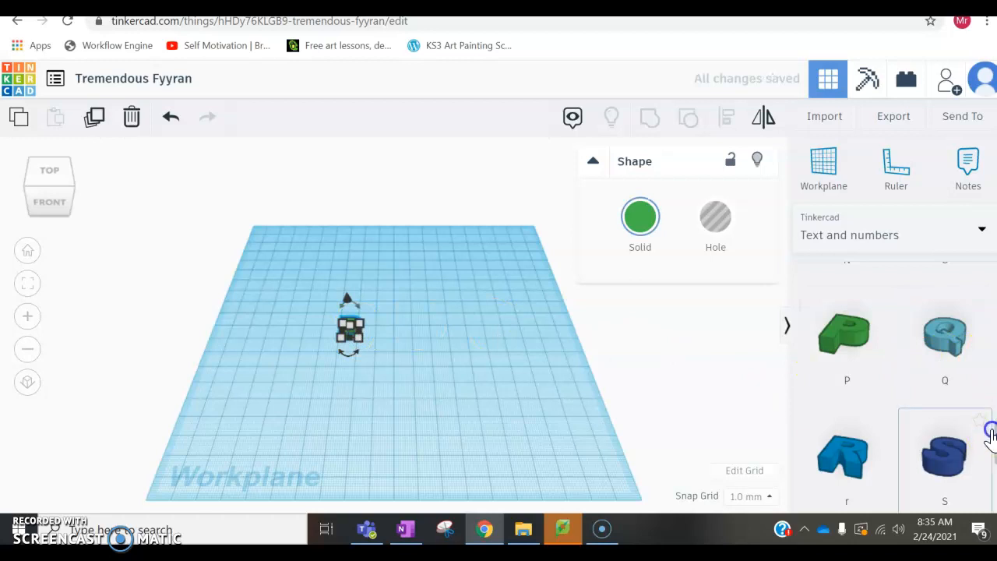
Step: Place the letter shapes A, T and R side by side in a row after the P
left_click_drag(994, 440, 991, 266)
left_click_drag(953, 311, 381, 332)
left_click_drag(995, 306, 985, 479)
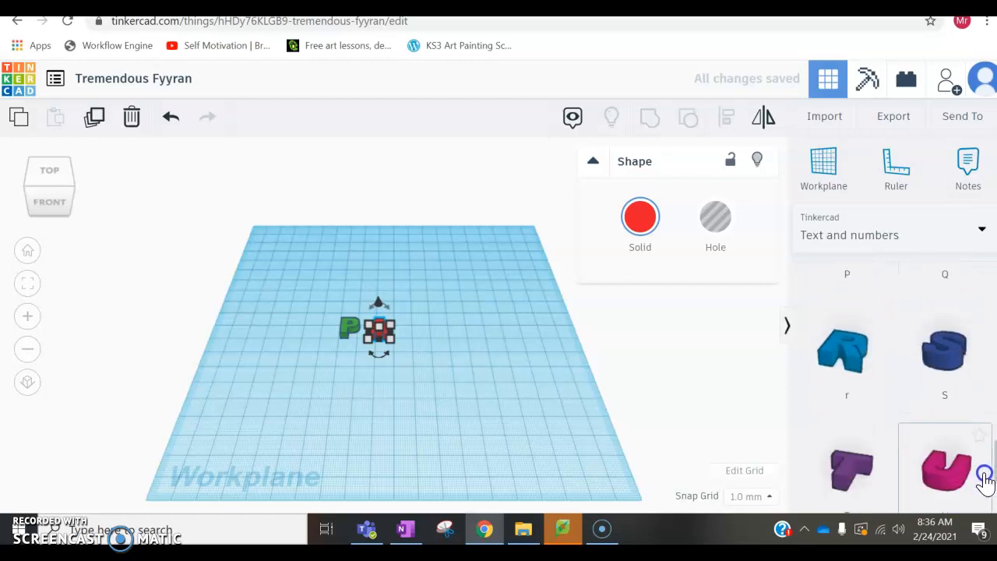
left_click_drag(884, 476, 401, 337)
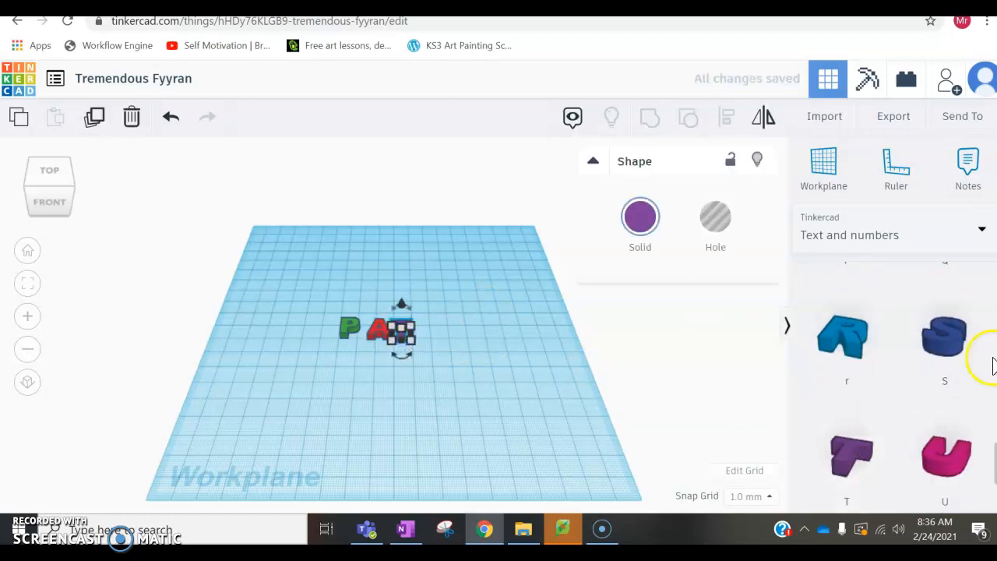
left_click_drag(857, 350, 422, 330)
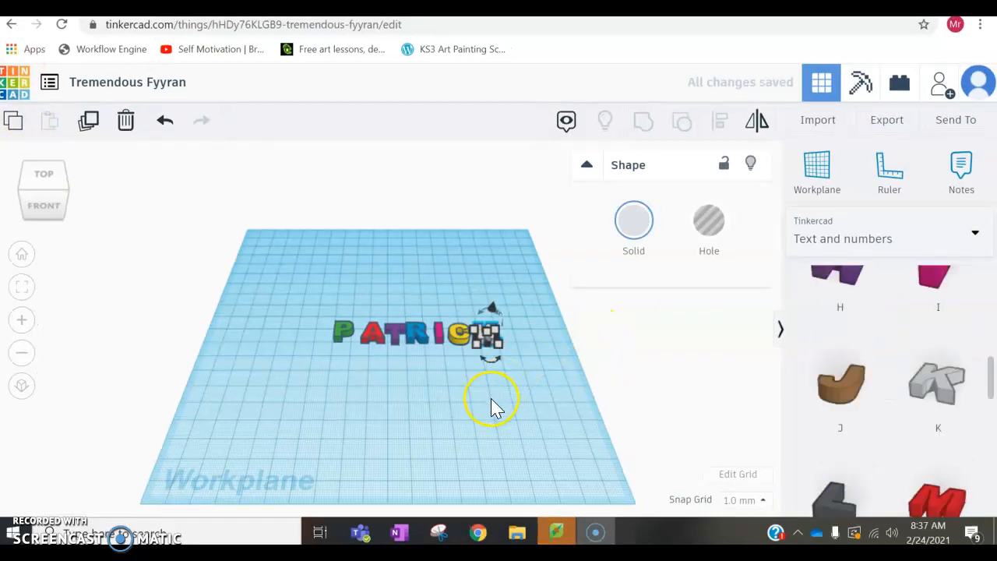
left_click(492, 402)
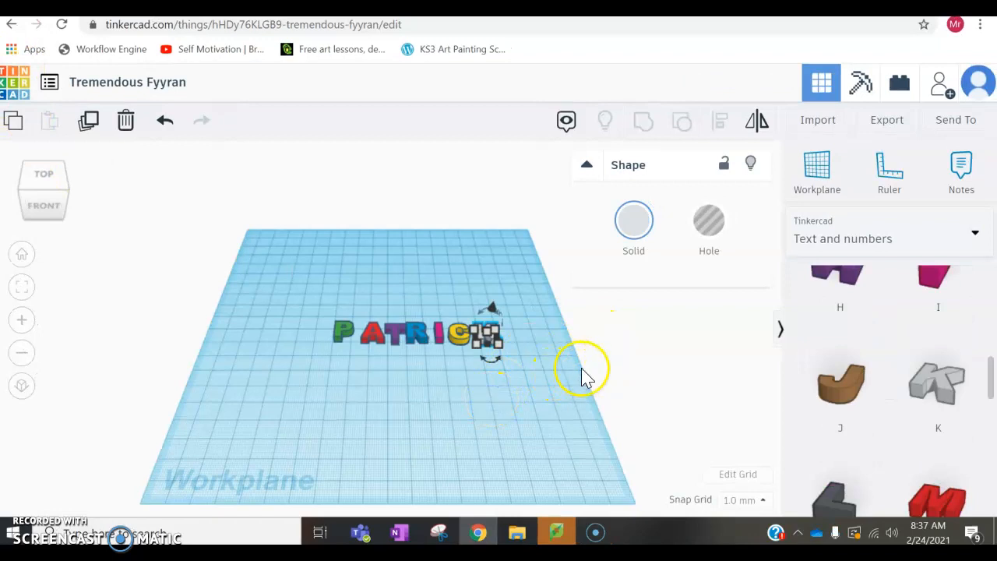
Step: Select all seven letters on the workplane and align them along their bottom edges
left_click(432, 372)
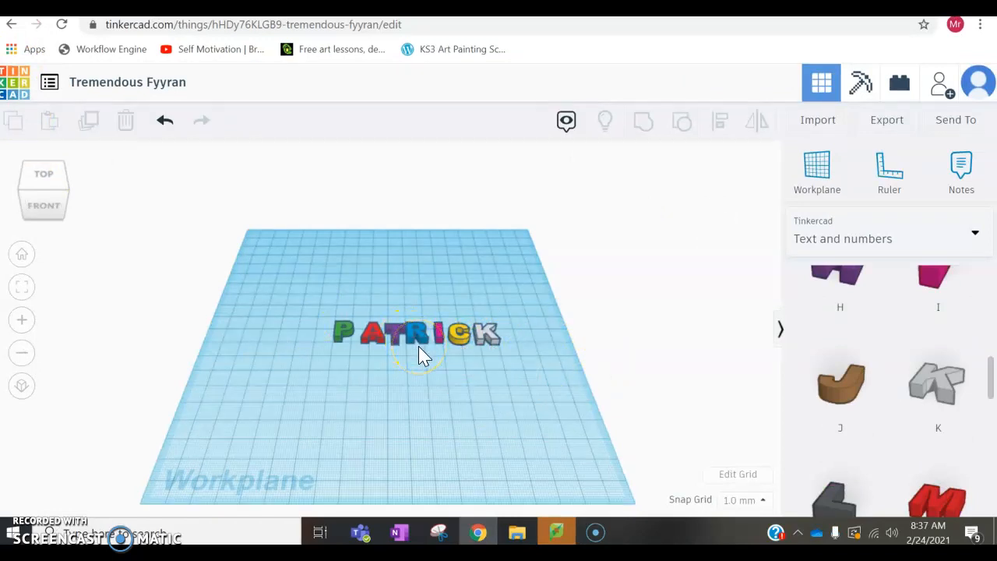
right_click_drag(418, 346, 422, 411)
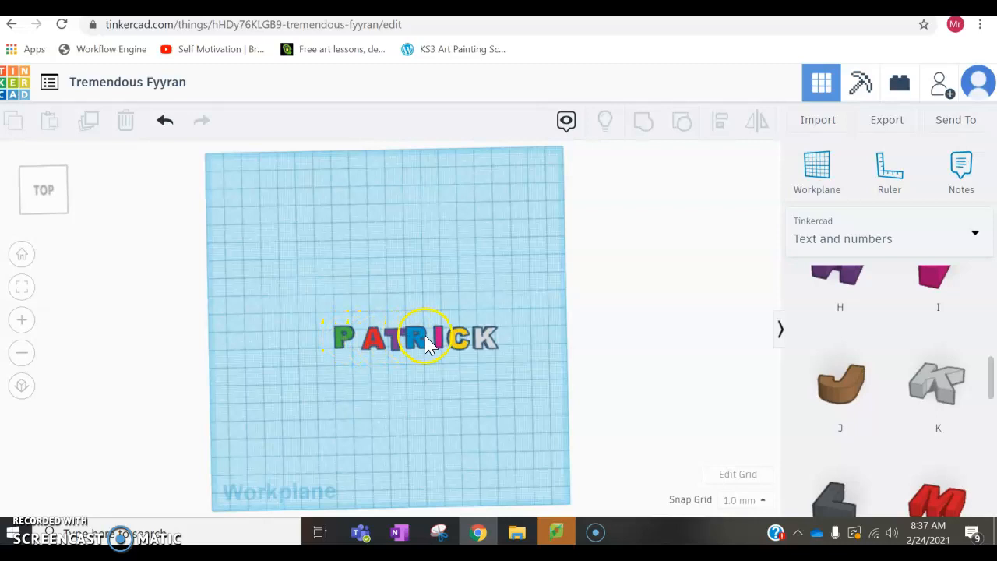
right_click_drag(422, 355, 426, 298)
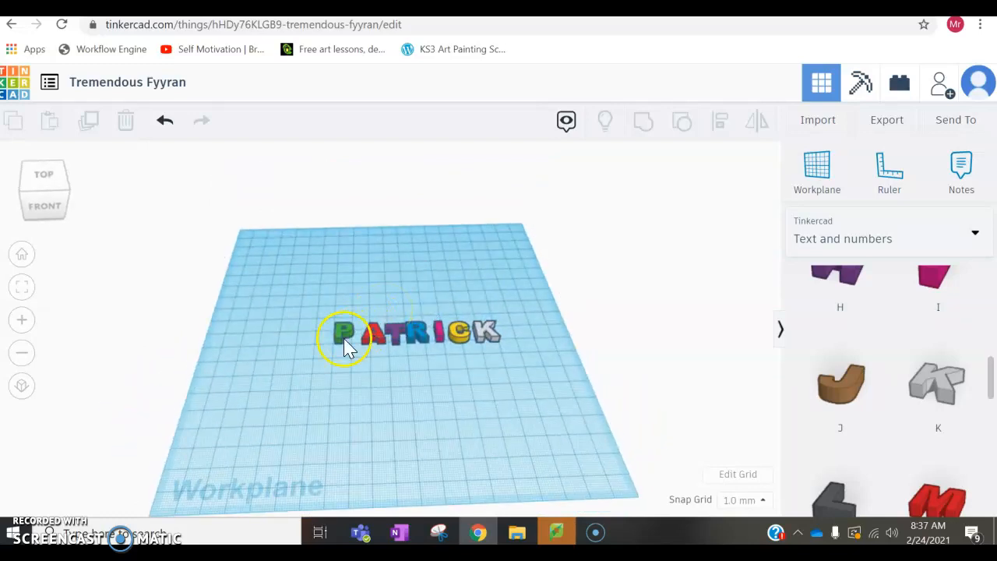
left_click(310, 314)
left_click_drag(392, 350, 533, 361)
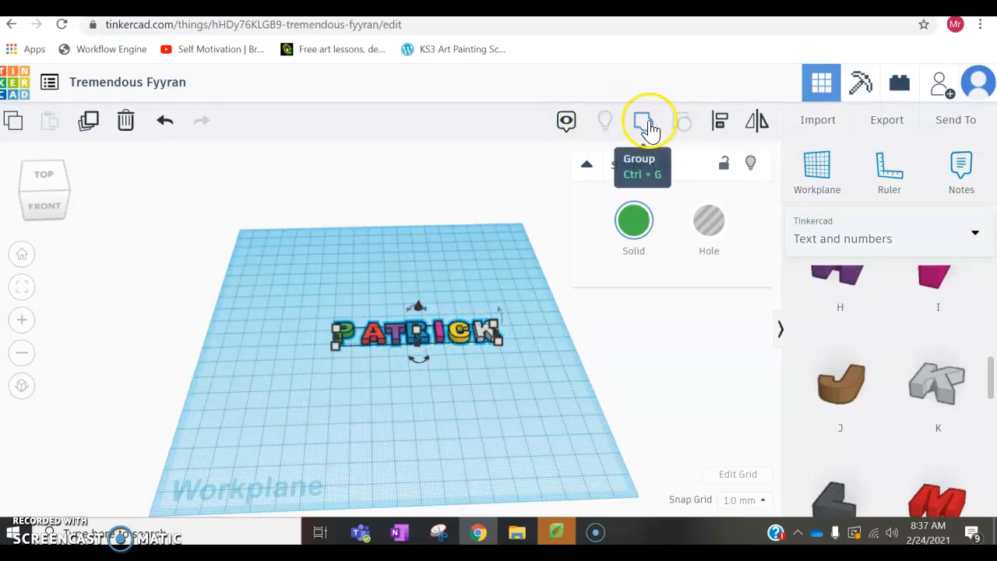
left_click(721, 123)
left_click(359, 367)
right_click_drag(358, 367, 354, 435)
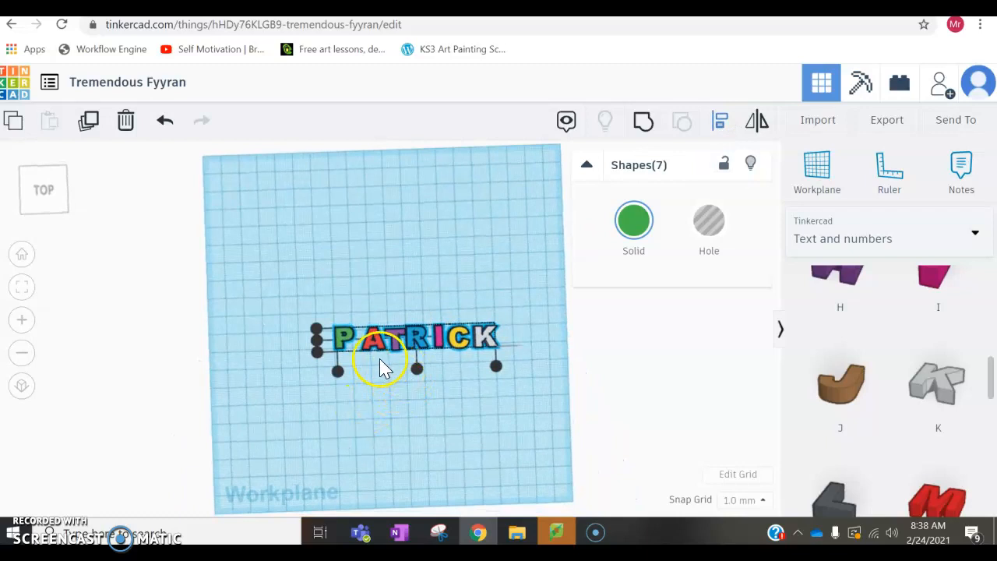
scroll(441, 355, "up", 4)
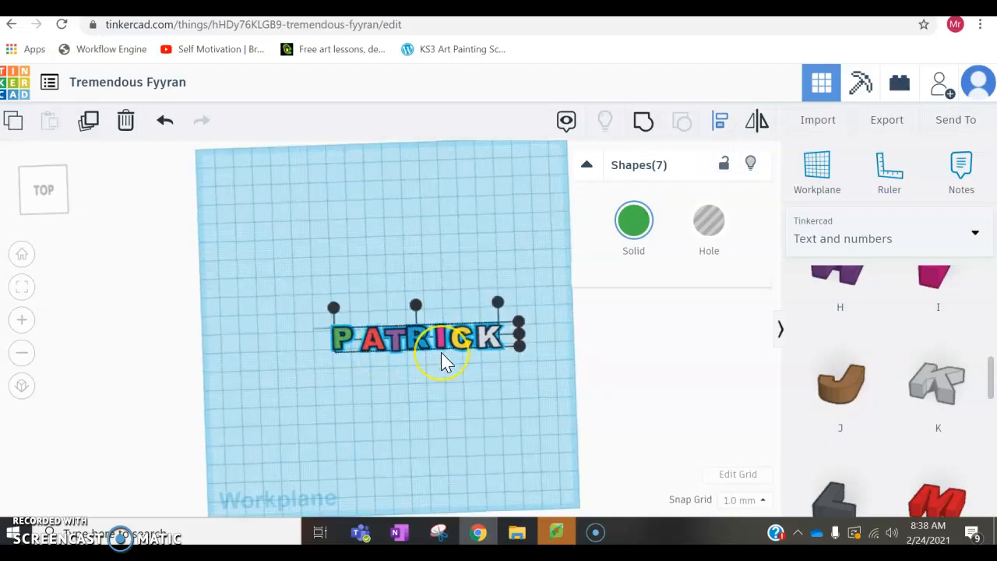
scroll(442, 362, "up", 3)
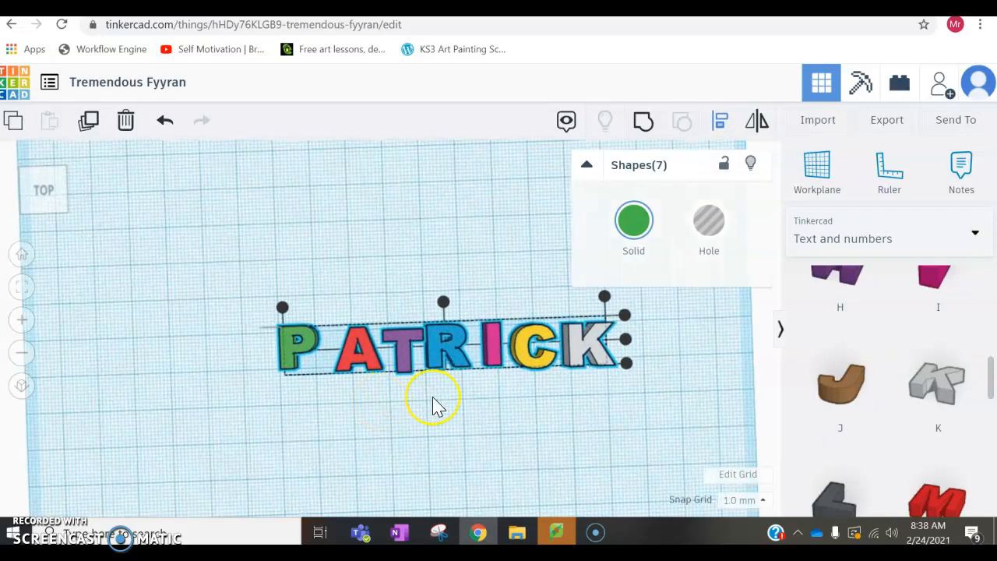
scroll(434, 398, "up", 2)
scroll(434, 397, "down", 1)
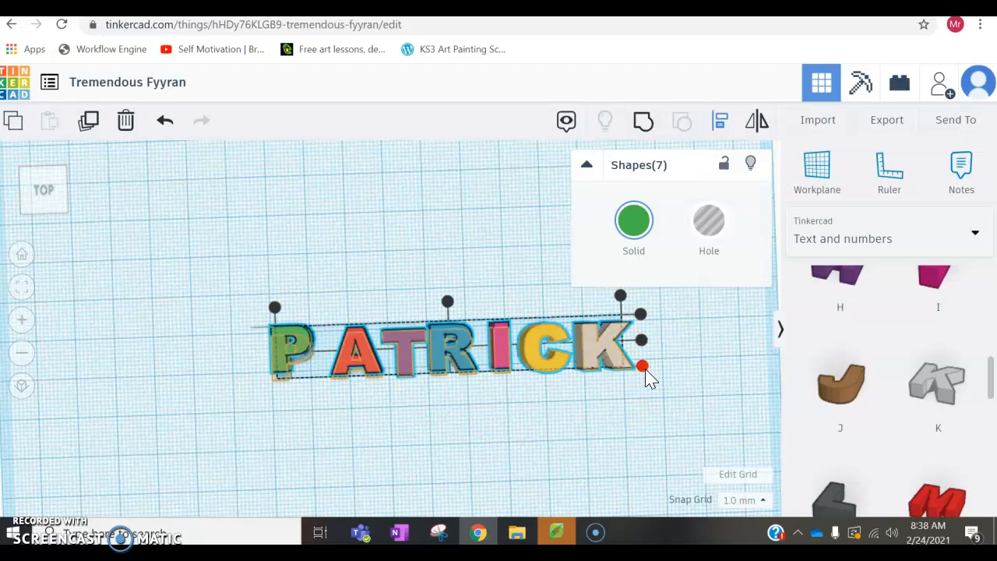
left_click_drag(647, 372, 647, 372)
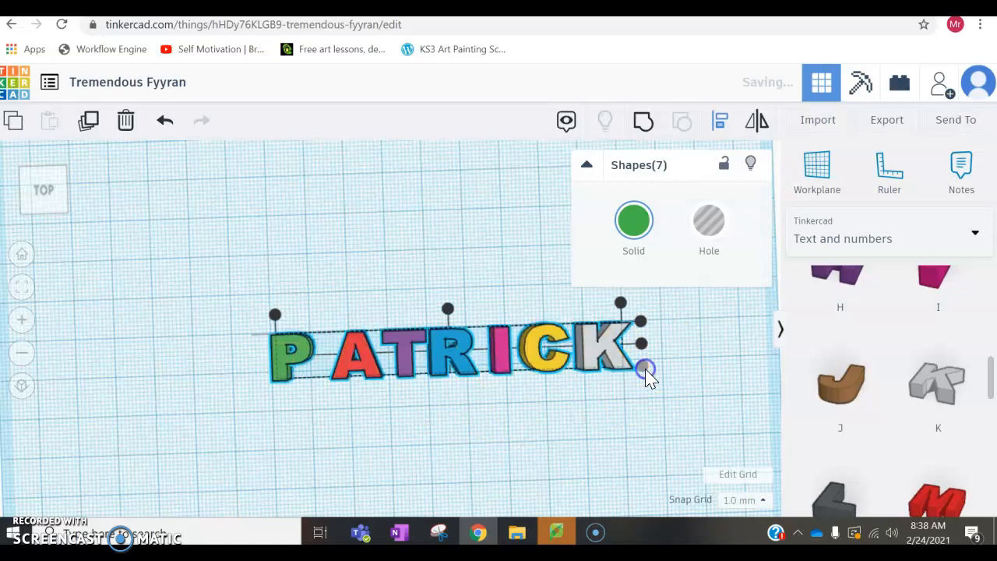
Step: Examine the aligned row of letters from above and at an angle to check baseline and spacing
left_click(335, 420)
right_click_drag(363, 418, 366, 403)
left_click(296, 383)
left_click(323, 389)
left_click(468, 371)
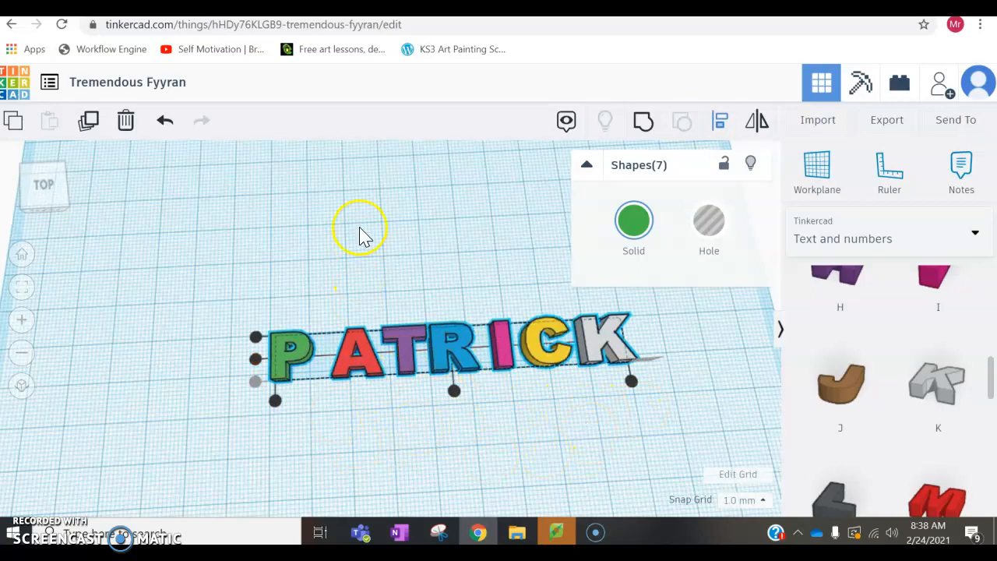
right_click_drag(511, 394, 492, 362)
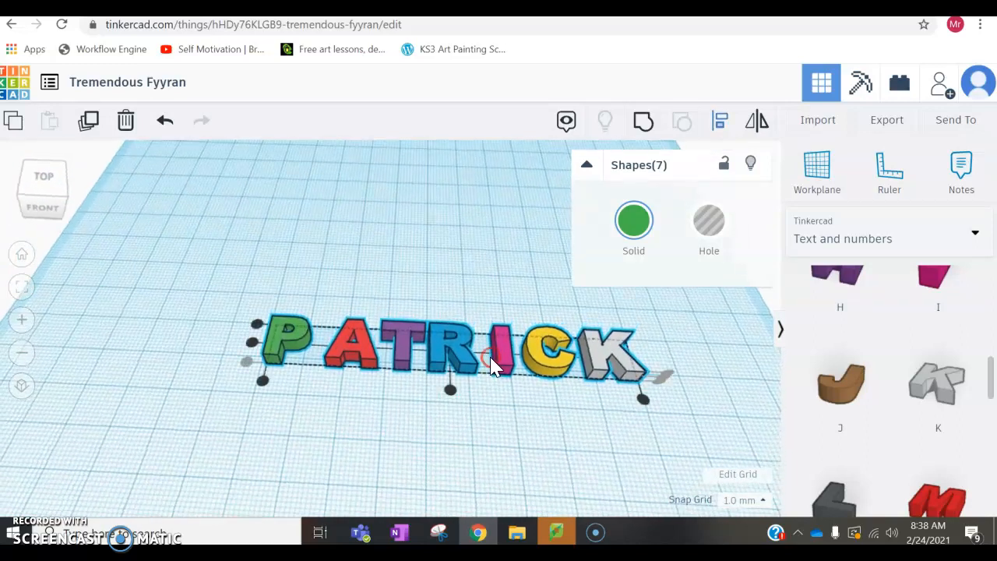
scroll(483, 365, "down", 3)
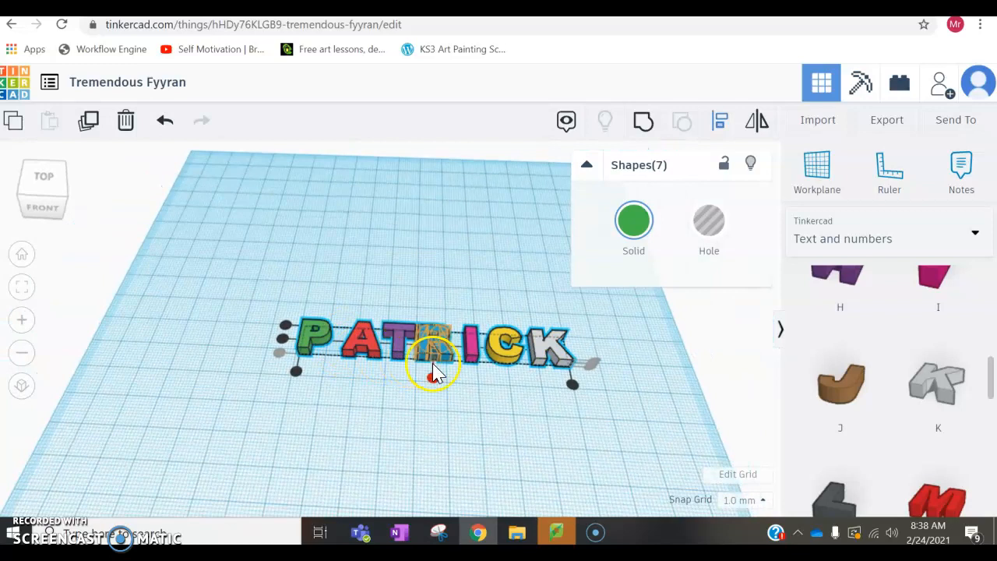
scroll(434, 372, "up", 1)
scroll(436, 373, "up", 3)
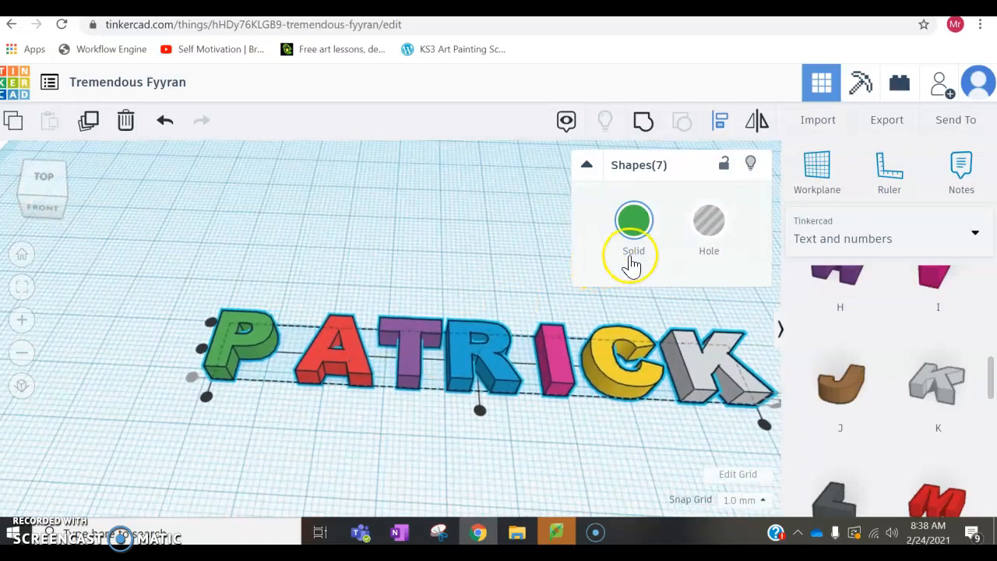
Step: Deselect the group and move only the red A sideways until it touches the green P
left_click(331, 345)
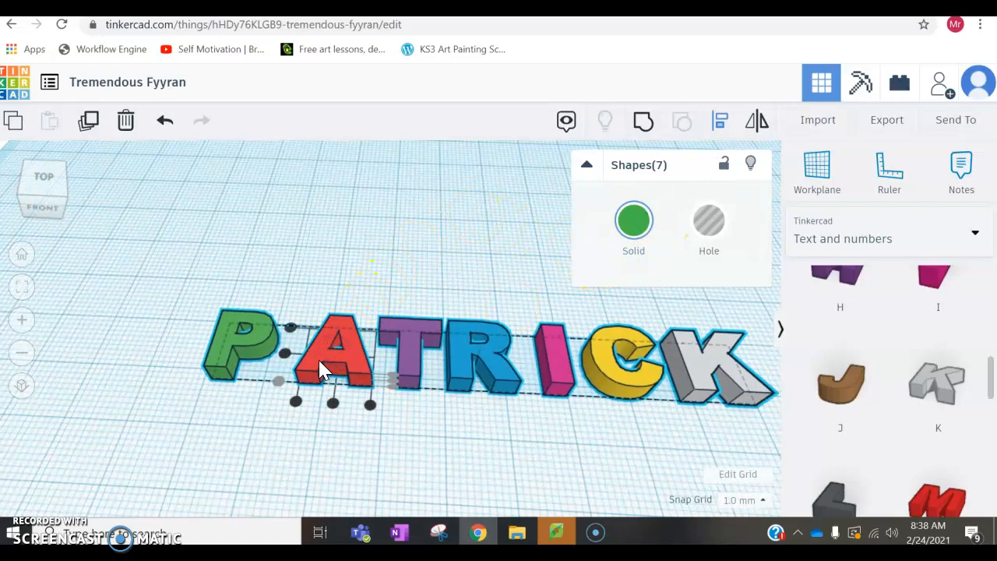
left_click(321, 366)
left_click(256, 283)
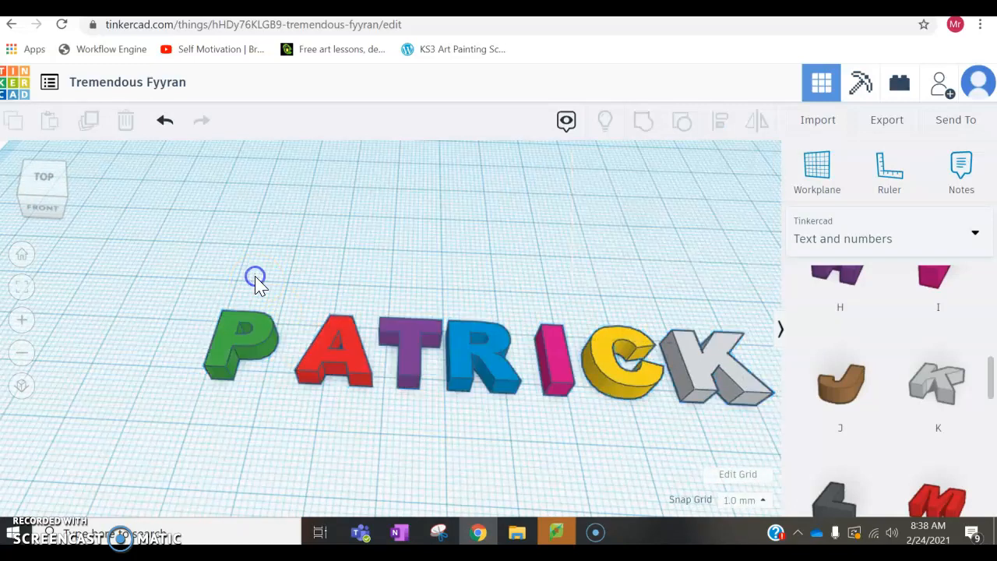
left_click(361, 374)
key("Left")
key("Left")
key("Left")
key("Left")
key("Left")
key("Left")
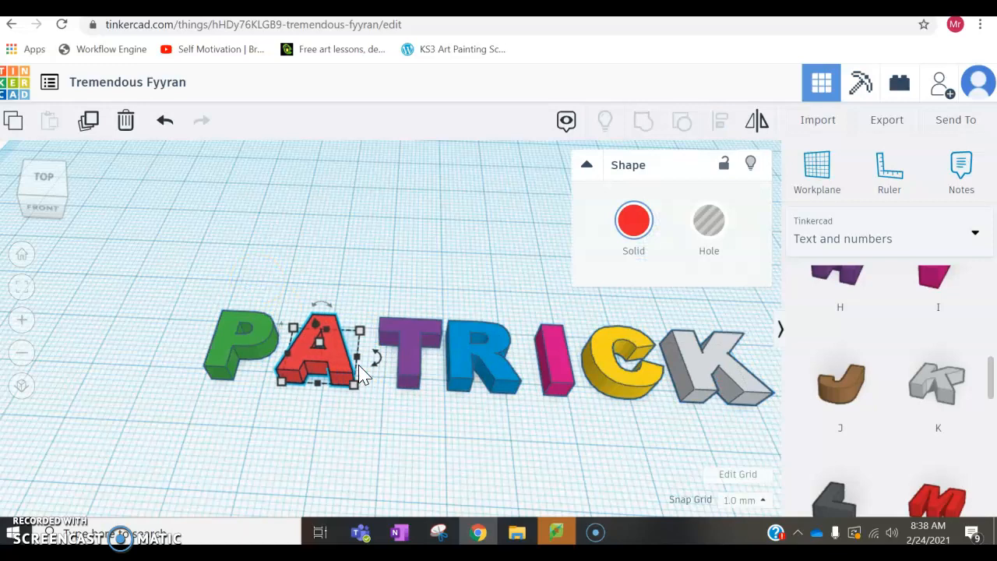
right_click_drag(360, 374, 401, 395)
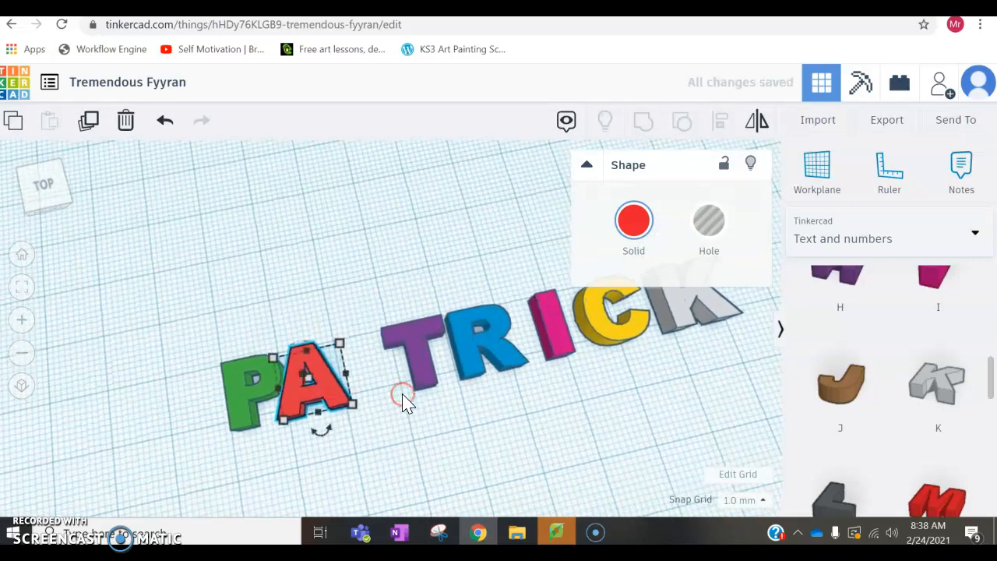
left_click(397, 445)
Step: Move the purple T along the row towards the P until it slightly overlaps the red A
left_click(430, 372)
key("Left")
key("Left")
key("Left")
key("Left")
key("Left")
key("Left")
key("Left")
key("Left")
key("Left")
key("Left")
key("Left")
key("Left")
key("Left")
key("Left")
key("Left")
key("Left")
key("Left")
key("Left")
key("Left")
key("Left")
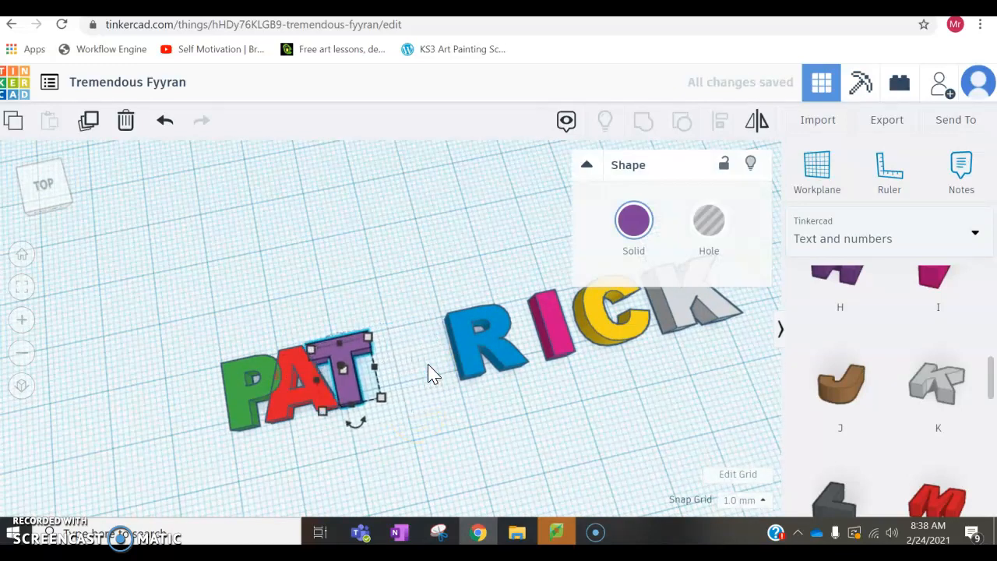
key("Left")
left_click(372, 382)
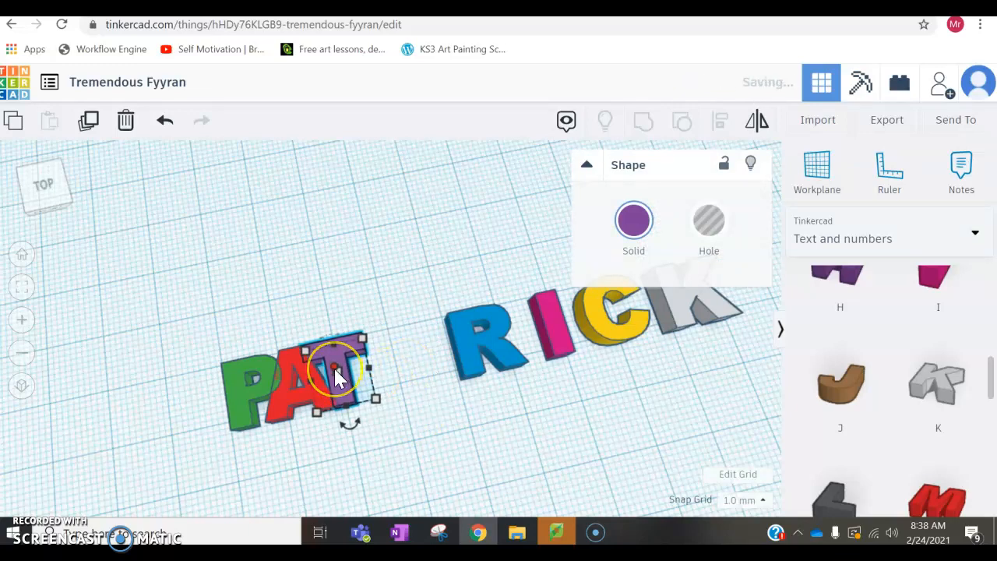
Step: Try nudging the purple T further over the red A, and bring it back out
key("Left")
key("Left")
key("Left")
key("Left")
key("Left")
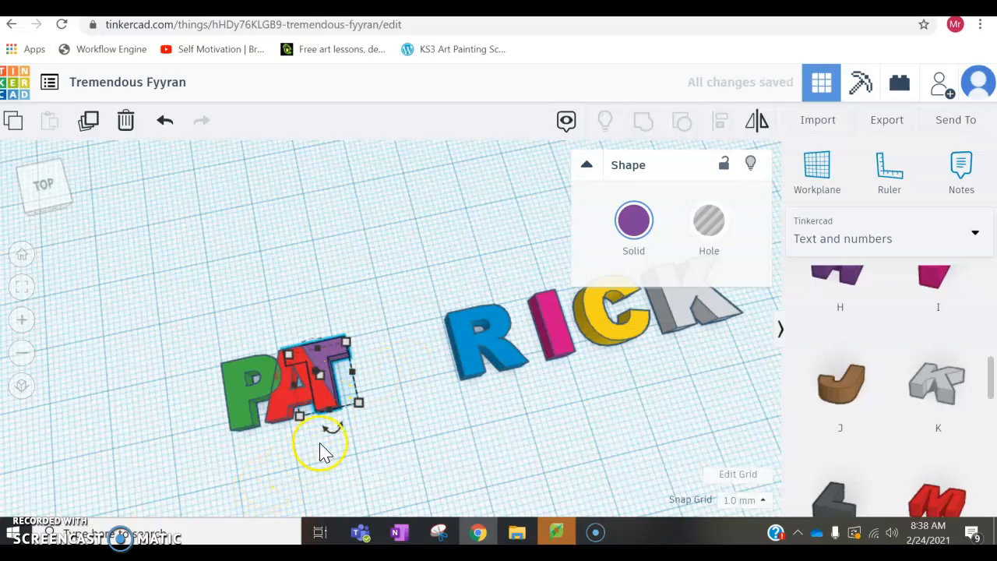
key("Right")
key("Right")
key("Right")
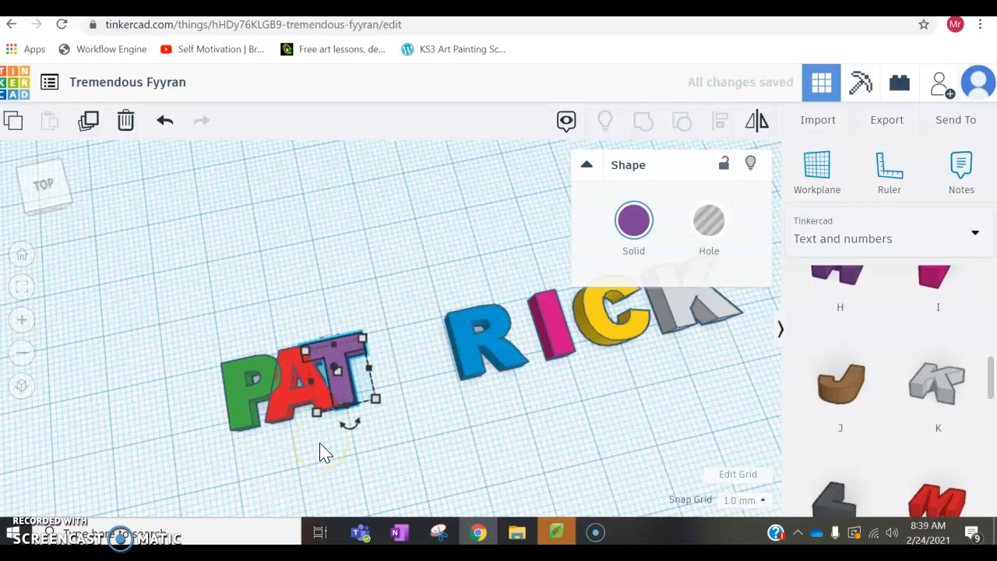
Step: Move the blue R along the row until it touches the purple T
left_click(494, 343)
key("Left")
key("Left")
key("Left")
key("Left")
key("Left")
key("Left")
key("Left")
key("Left")
key("Left")
key("Left")
key("Left")
key("Left")
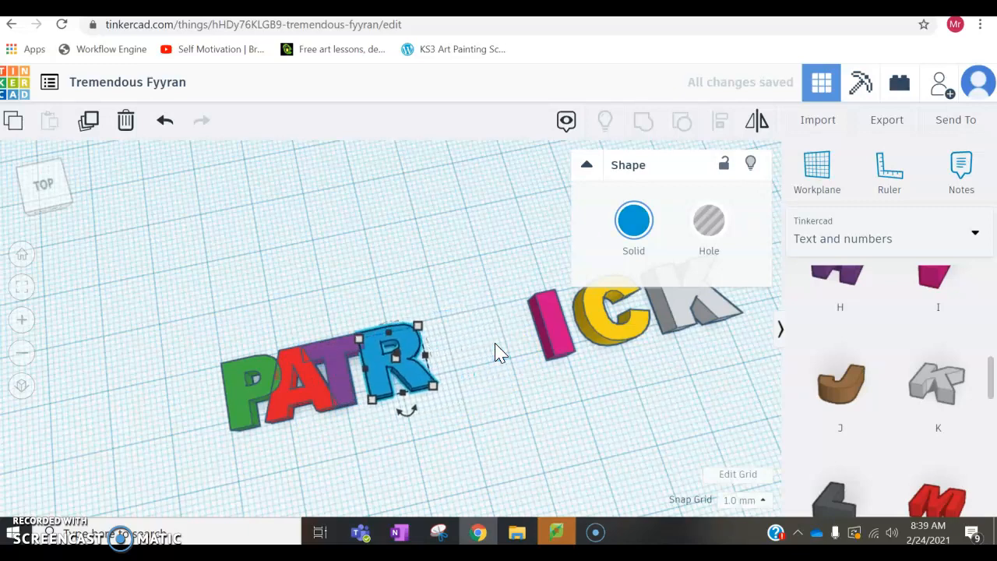
Step: Move the pink I along the row towards the blue R until it slightly overlaps the R
left_click(549, 330)
key("Left")
key("Left")
key("Left")
key("Left")
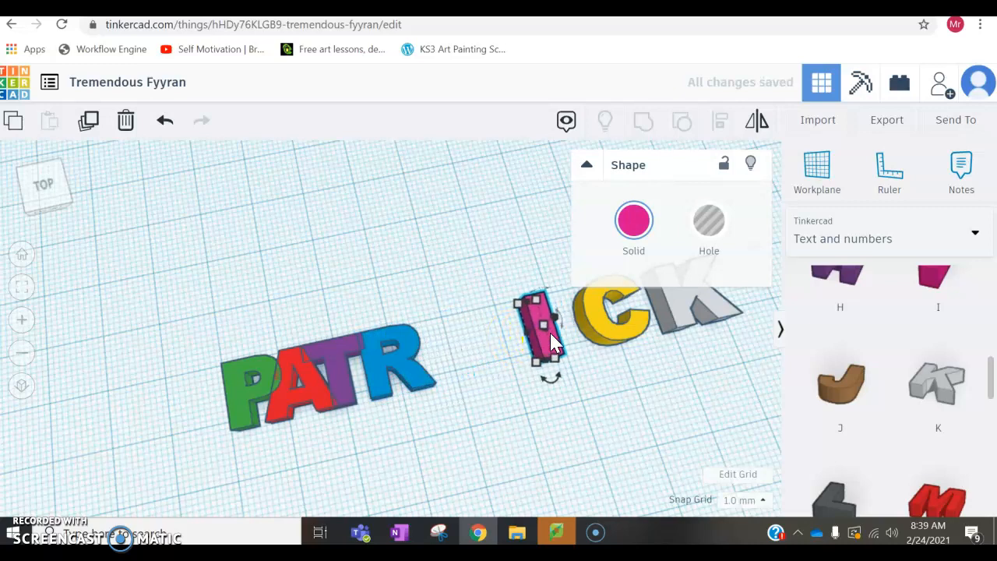
key("Left")
key("Left")
key("Left")
key("Left")
key("Left")
key("Left")
key("Left")
key("Left")
key("Left")
key("Left")
key("Left")
key("Left")
key("Left")
key("Left")
key("Left")
key("Left")
key("Left")
key("Left")
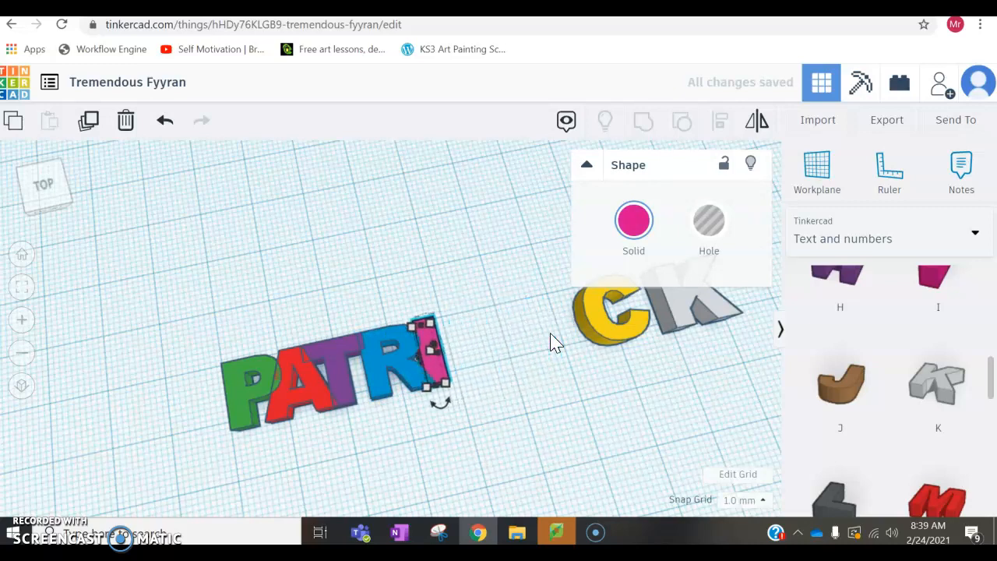
key("Right")
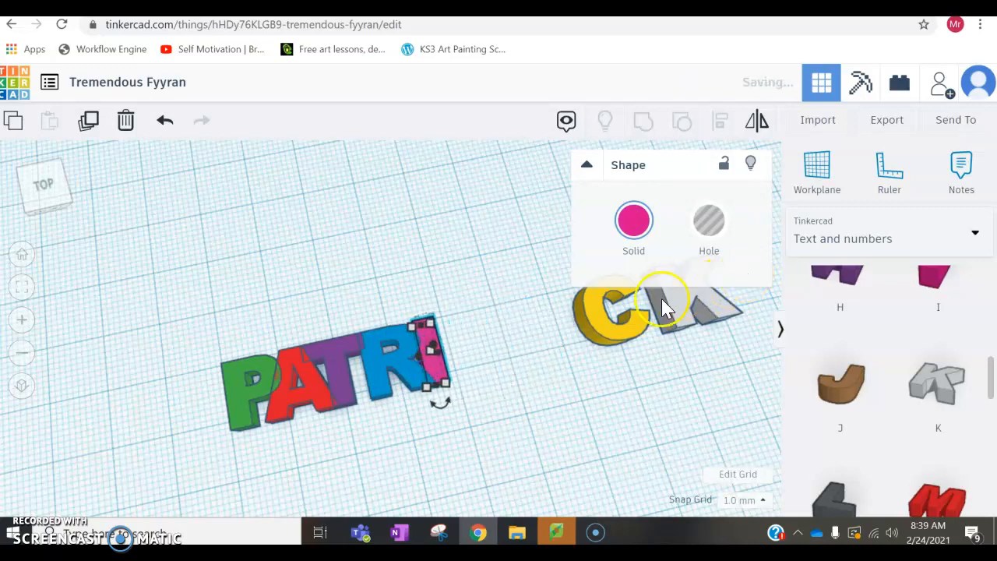
Step: Move the yellow C along the row until it overlaps the pink I
left_click(602, 319)
key("Left")
key("Left")
key("Left")
key("Left")
key("Left")
key("Left")
key("Left")
key("Left")
key("Left")
key("Left")
key("Left")
key("Left")
key("Left")
key("Left")
key("Left")
key("Left")
key("Left")
key("Left")
key("Left")
key("Left")
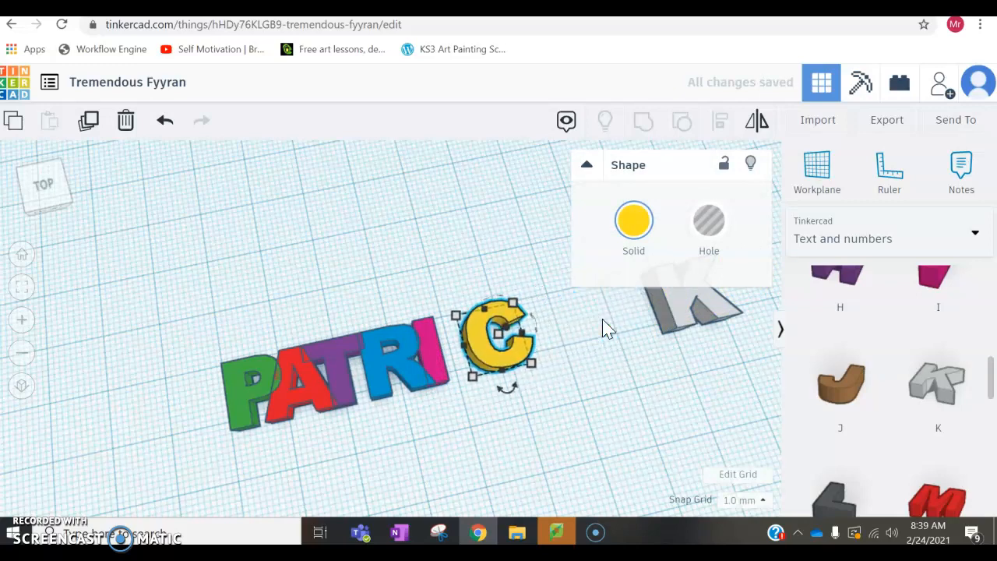
Step: Move the grey K along the row until it overlaps the yellow C, and deselect it
left_click(680, 312)
key("Left")
key("Left")
key("Left")
key("Left")
key("Left")
key("Left")
key("Left")
key("Left")
key("Left")
key("Left")
key("Left")
key("Left")
key("Left")
key("Left")
key("Left")
key("Left")
key("Left")
key("Left")
key("Left")
key("Left")
key("Left")
key("Left")
key("Left")
key("Left")
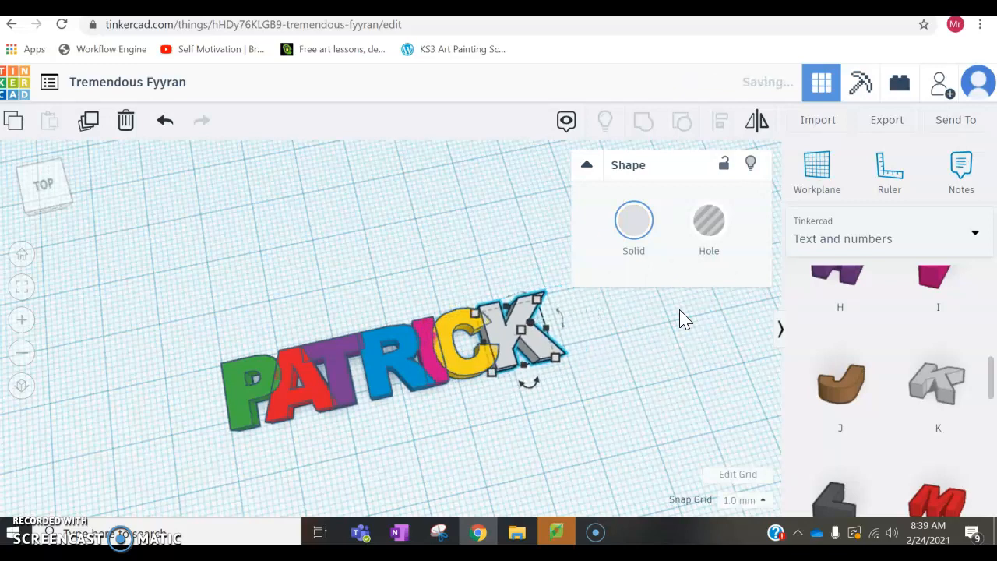
left_click(673, 360)
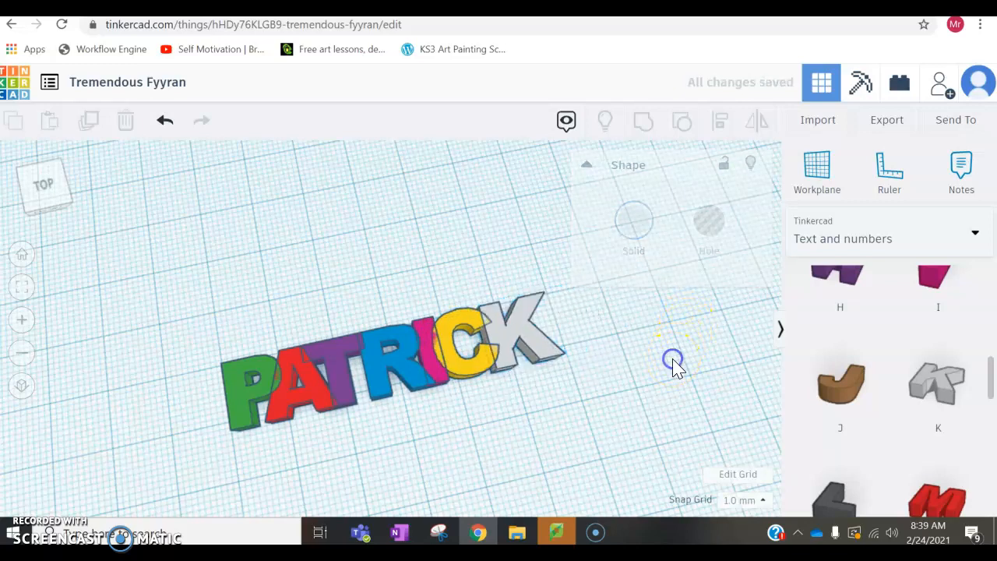
Step: Select all seven letters of the name, group them into one shape, and clear the selection
right_click_drag(607, 428, 581, 417)
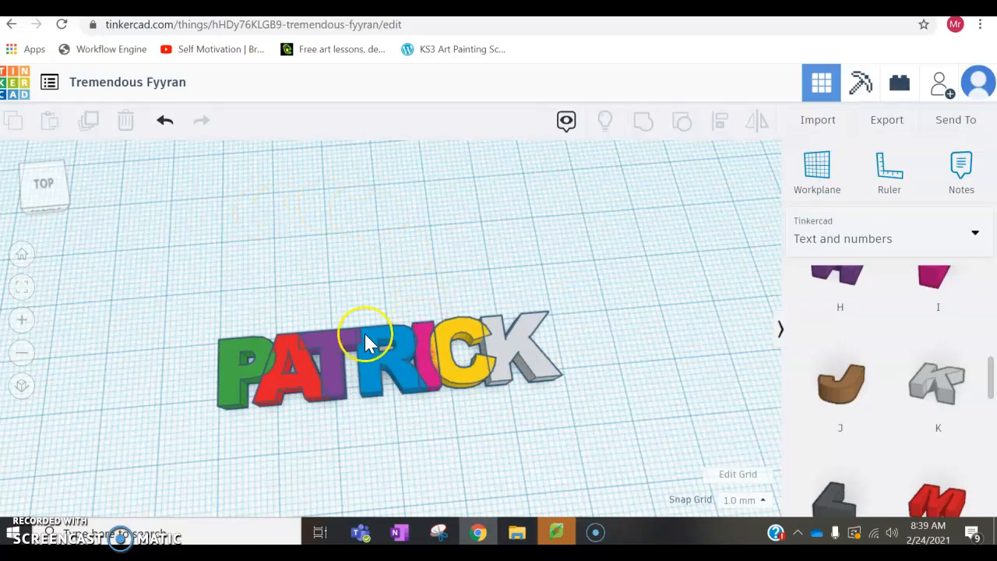
right_click_drag(381, 318, 412, 244)
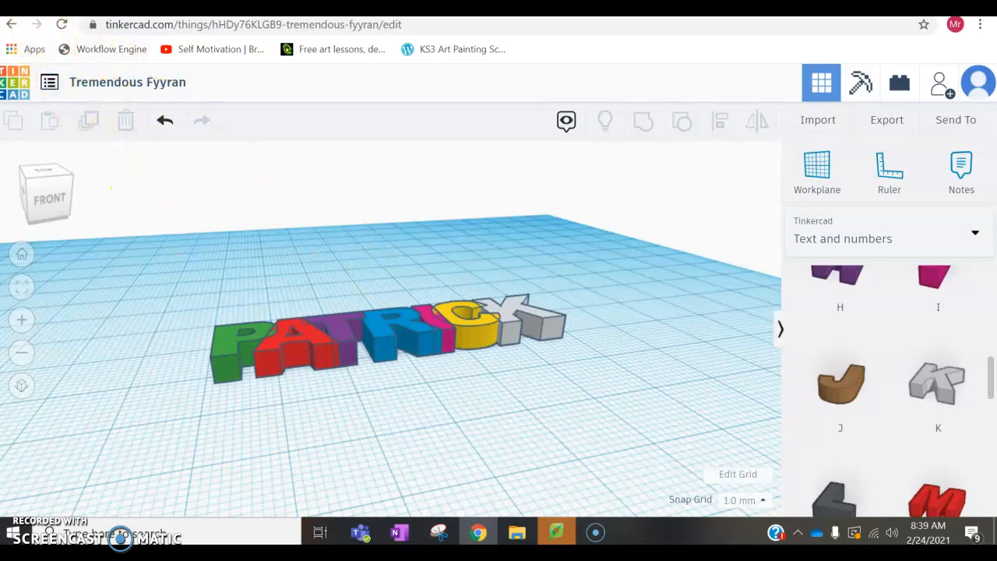
mouse_move(471, 345)
right_mouse_down()
mouse_move(476, 354)
mouse_move(468, 329)
right_mouse_up()
left_click(187, 366)
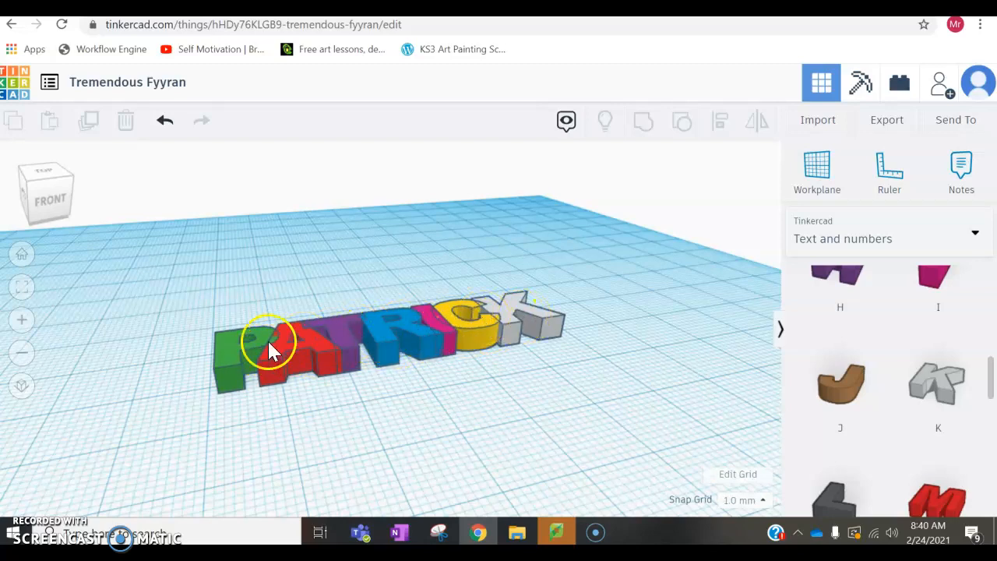
right_click_drag(272, 348, 257, 368)
left_click(197, 333)
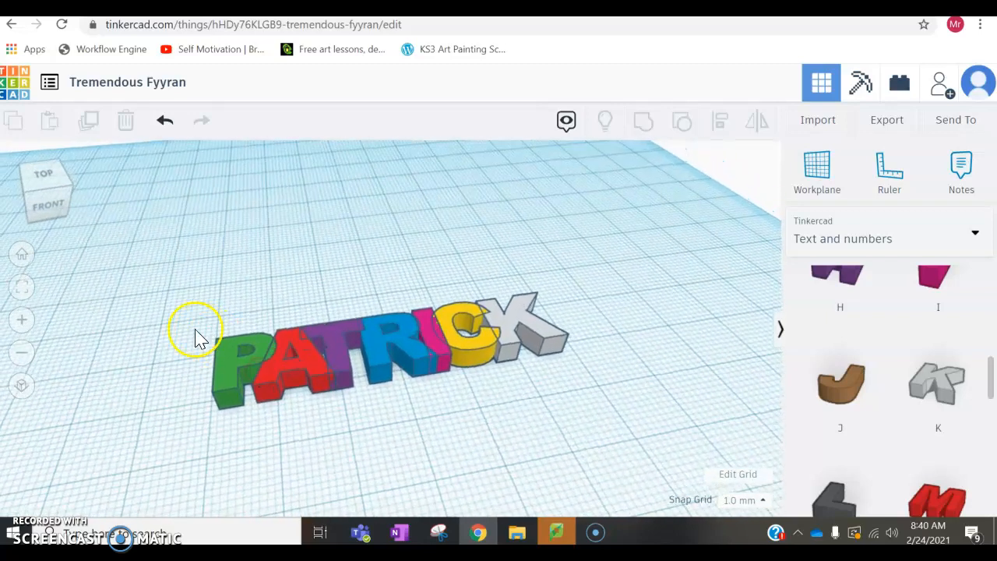
left_click_drag(160, 326, 613, 438)
mouse_move(529, 366)
right_mouse_down()
mouse_move(499, 413)
mouse_move(506, 339)
mouse_move(501, 345)
mouse_move(520, 351)
right_mouse_up()
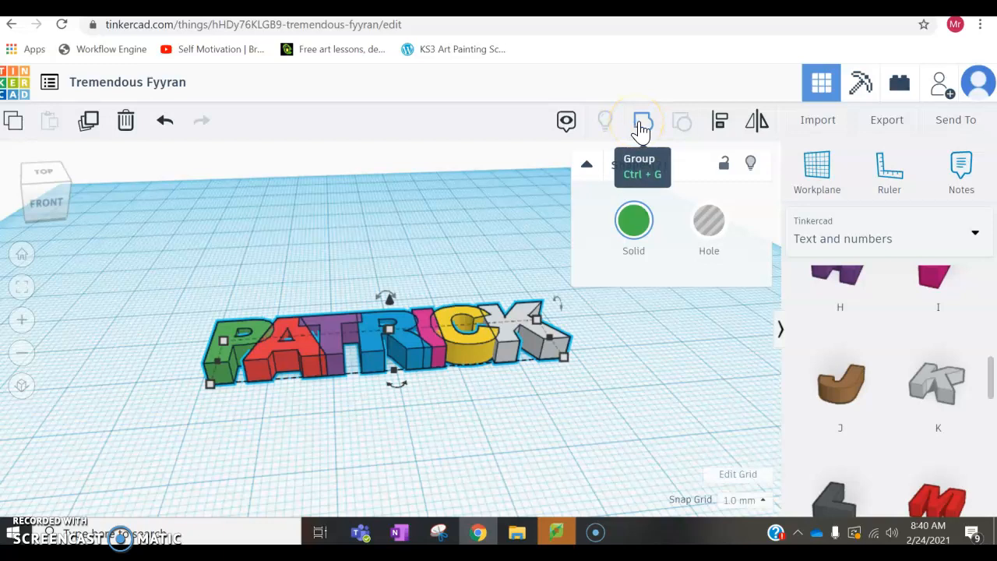
left_click(643, 125)
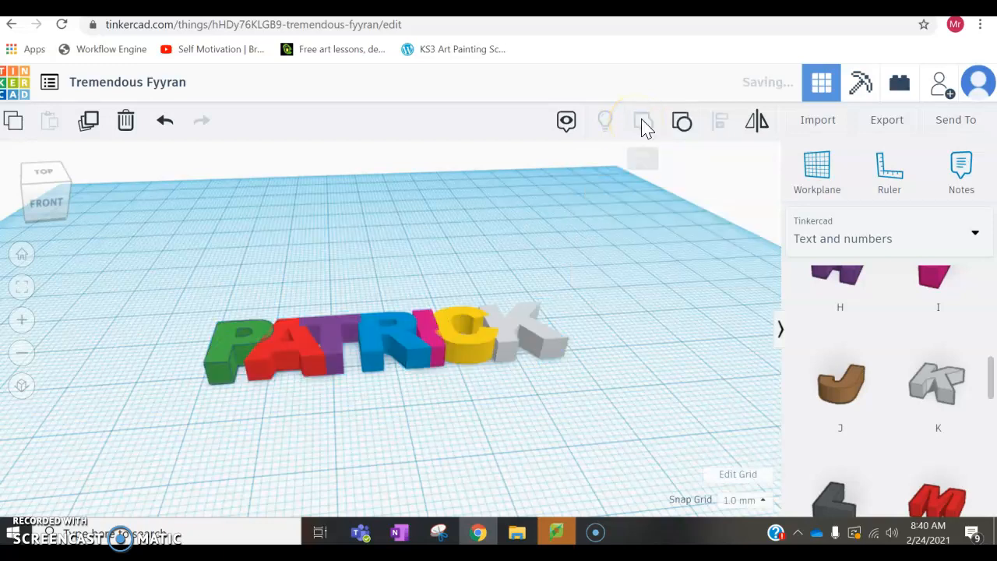
left_click(348, 265)
mouse_move(355, 264)
right_mouse_down()
mouse_move(380, 286)
mouse_move(384, 314)
mouse_move(365, 291)
mouse_move(371, 326)
mouse_move(426, 283)
mouse_move(418, 265)
mouse_move(395, 254)
mouse_move(392, 262)
right_mouse_up()
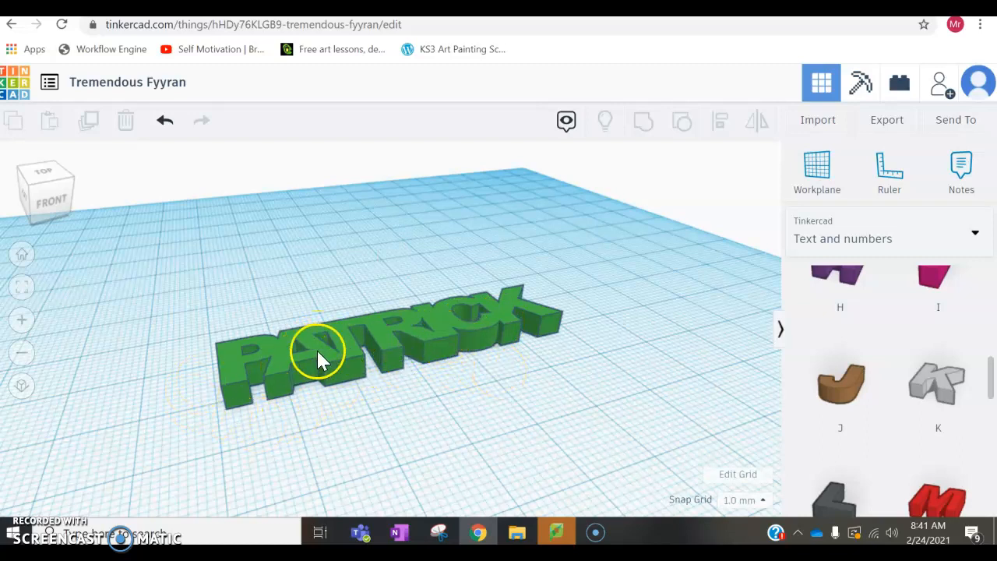
Step: Open the grouped name so that its individual letters can be edited
left_click(265, 436)
left_click(285, 380)
double_click(282, 355)
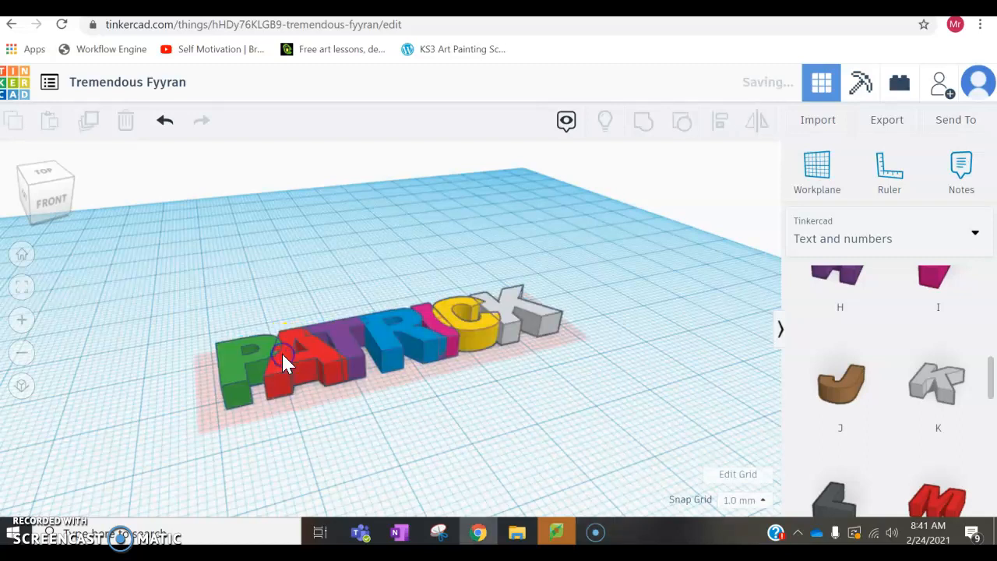
Step: Make the red A taller than its neighbouring letters, and raise the blue R to a height of 6 mm
left_click(323, 362)
mouse_move(320, 353)
right_mouse_down()
mouse_move(307, 353)
mouse_move(317, 348)
right_mouse_up()
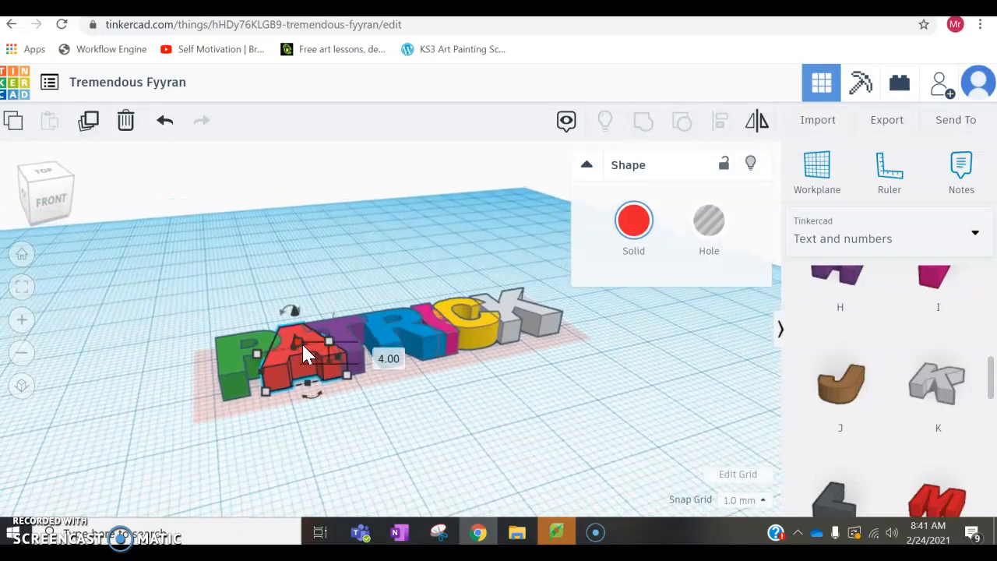
left_click(310, 347)
mouse_move(297, 343)
left_mouse_down()
mouse_move(299, 262)
mouse_move(301, 333)
left_mouse_up()
right_click_drag(363, 389, 405, 382)
left_click_drag(315, 322, 315, 331)
right_click_drag(314, 332, 420, 323)
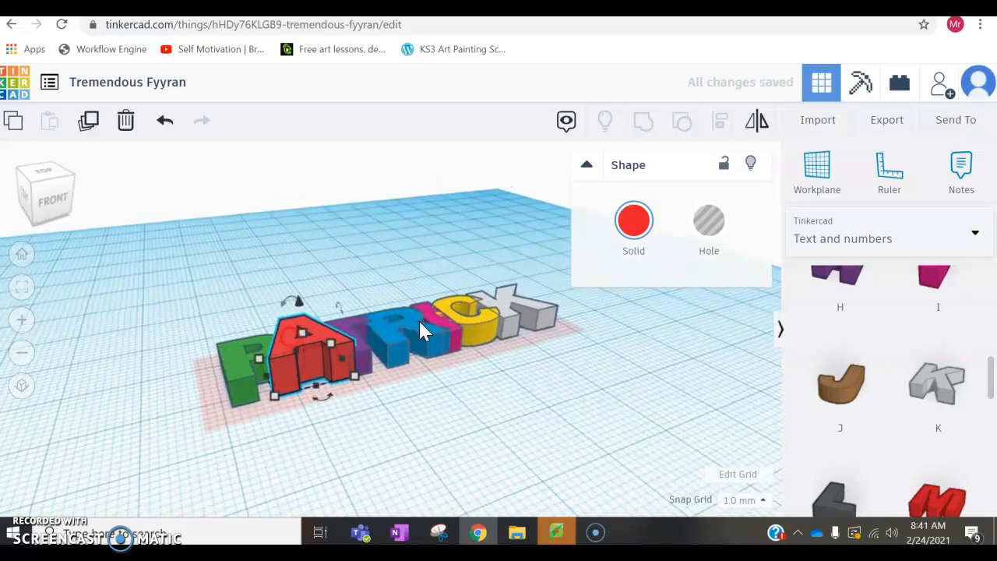
left_click(400, 328)
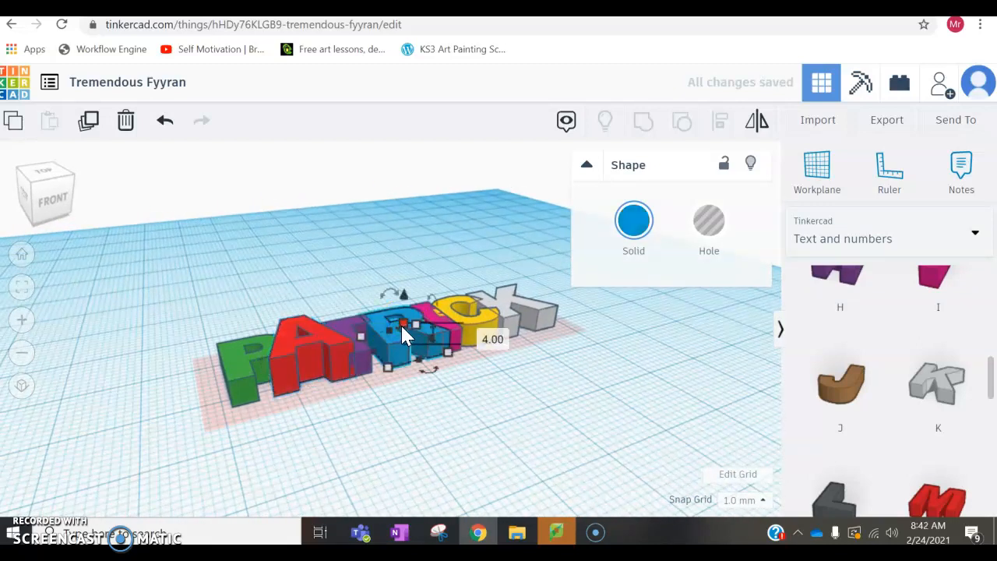
left_click_drag(403, 326, 402, 311)
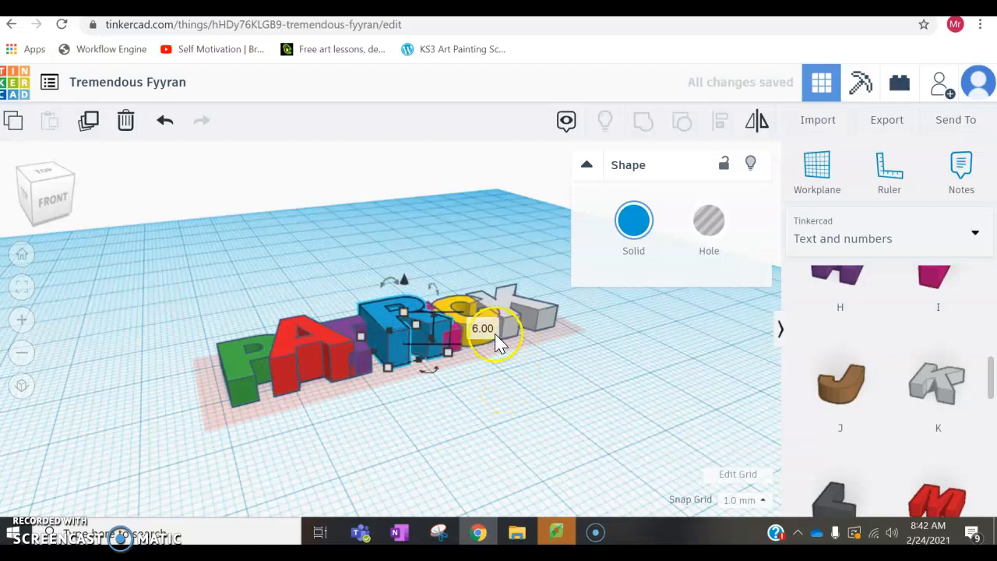
Step: Raise the yellow C to a height of 6 mm, and finish editing the letters inside the group
left_click(468, 310)
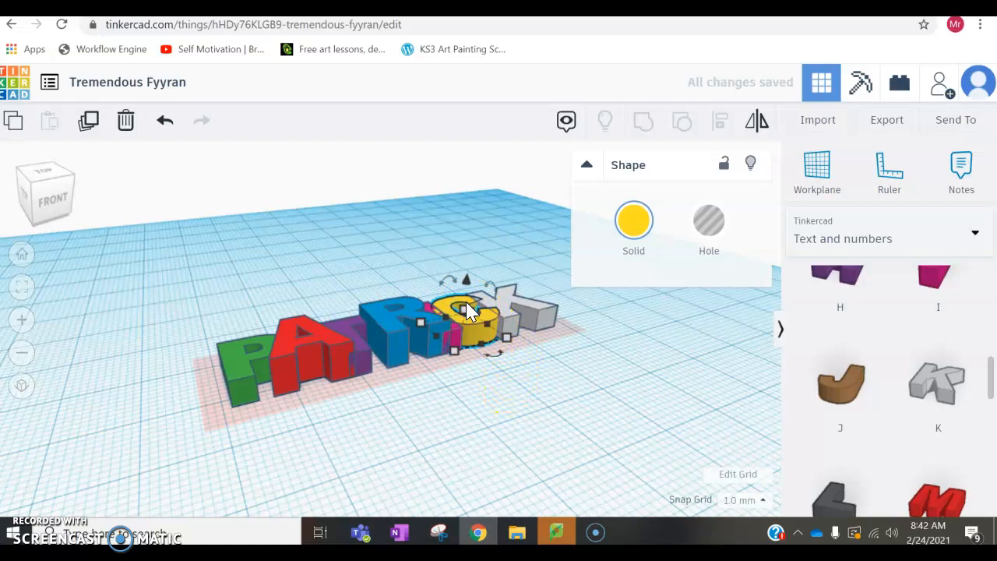
left_click_drag(467, 310, 468, 320)
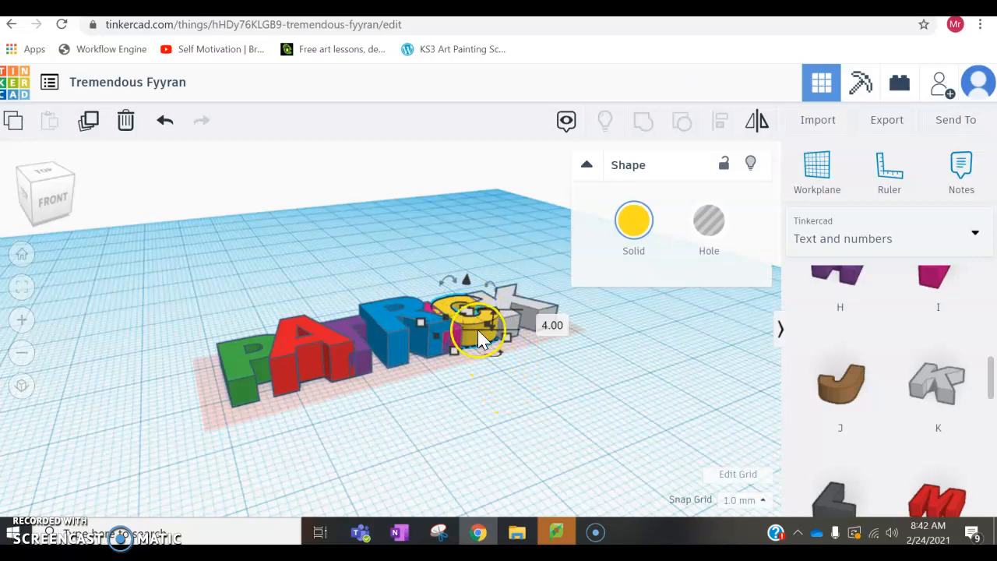
scroll(472, 317, "up", 2)
scroll(472, 319, "down", 2)
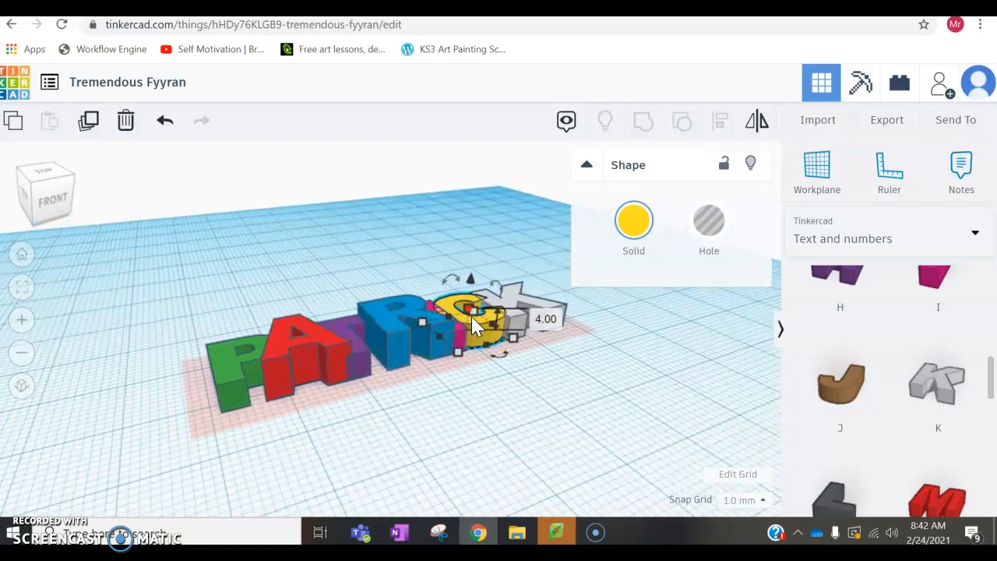
mouse_move(474, 313)
left_mouse_down()
mouse_move(473, 285)
mouse_move(470, 314)
mouse_move(436, 292)
mouse_move(421, 261)
mouse_move(445, 314)
mouse_move(435, 305)
mouse_move(468, 311)
left_mouse_up()
right_click_drag(468, 311, 433, 398)
mouse_move(478, 308)
left_click_drag(479, 307, 488, 317)
right_click_drag(474, 353, 467, 301)
left_click(471, 304)
left_click_drag(472, 303, 471, 303)
left_click(447, 410)
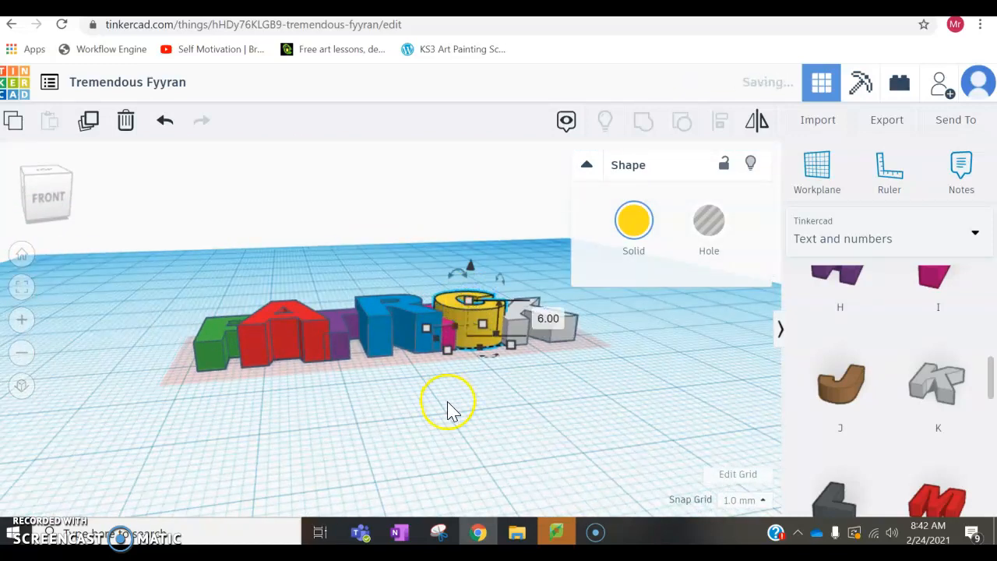
left_click(508, 404)
right_click_drag(479, 393, 495, 439)
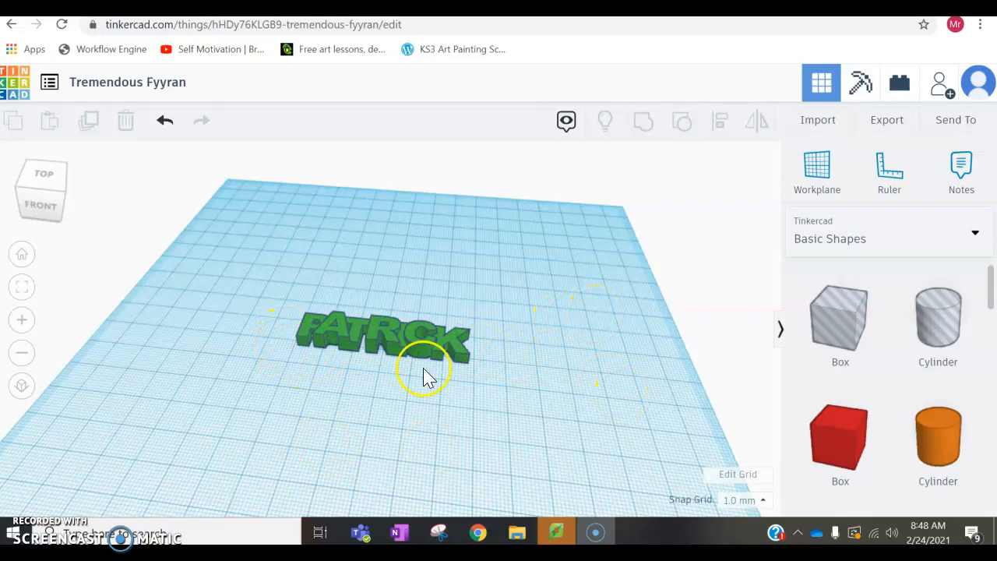
Step: Place a solid cylinder from the basic shapes on the workplane behind the first letters of the name
left_click_drag(937, 449, 324, 279)
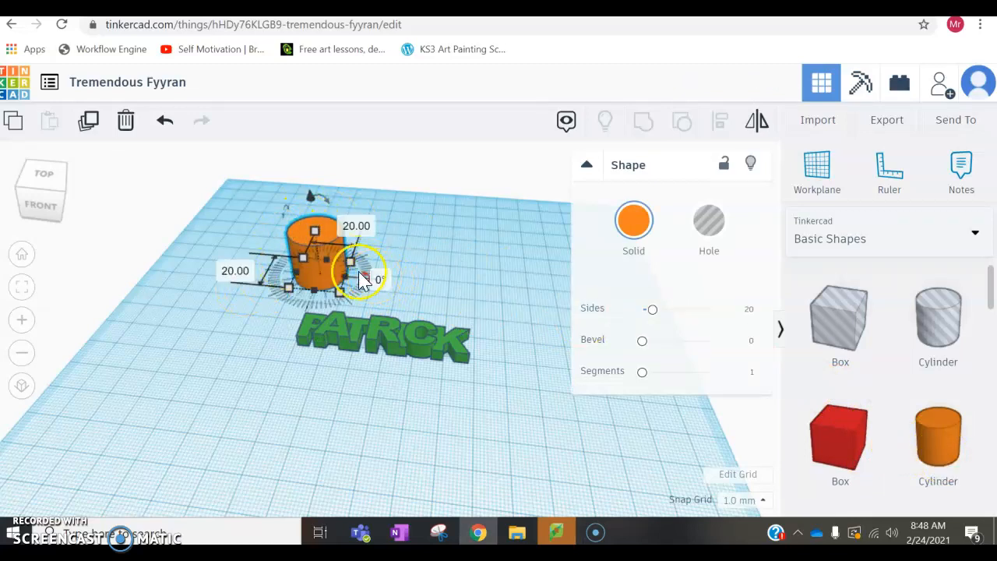
scroll(328, 259, "up", 5)
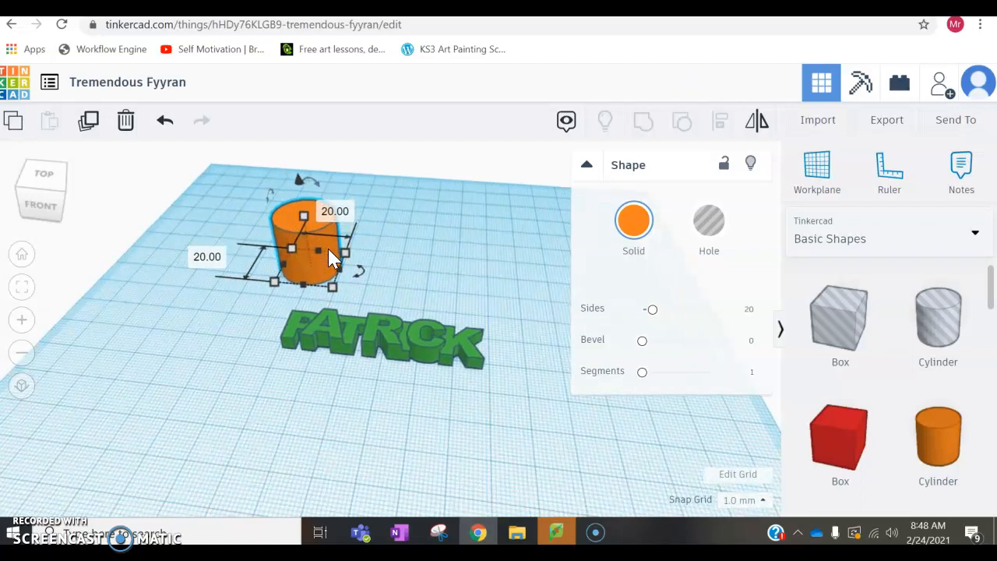
scroll(359, 197, "down", 2)
scroll(359, 197, "up", 3)
scroll(273, 179, "down", 4)
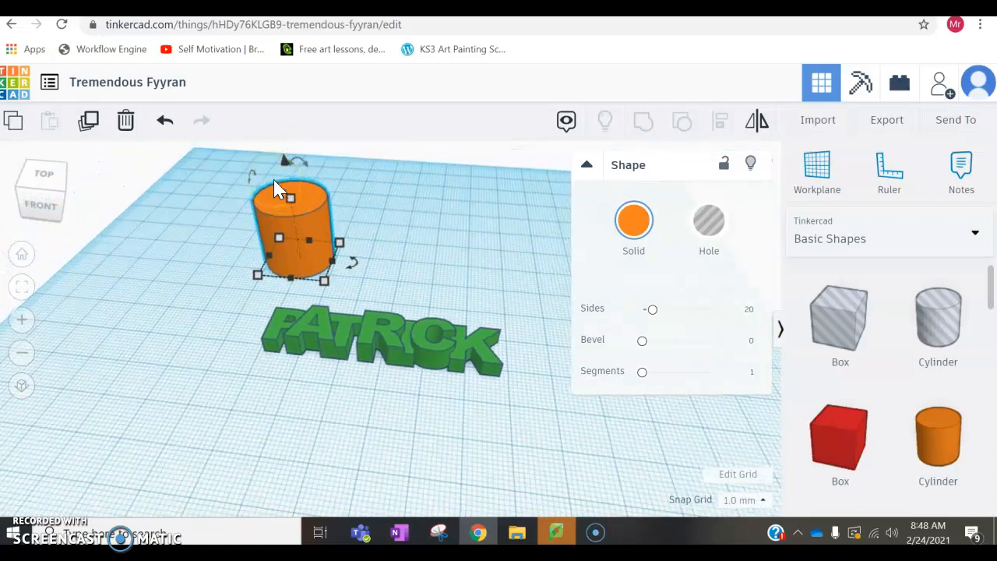
Step: Shrink the orange cylinder's base to 4 mm by 4 mm
mouse_move(324, 282)
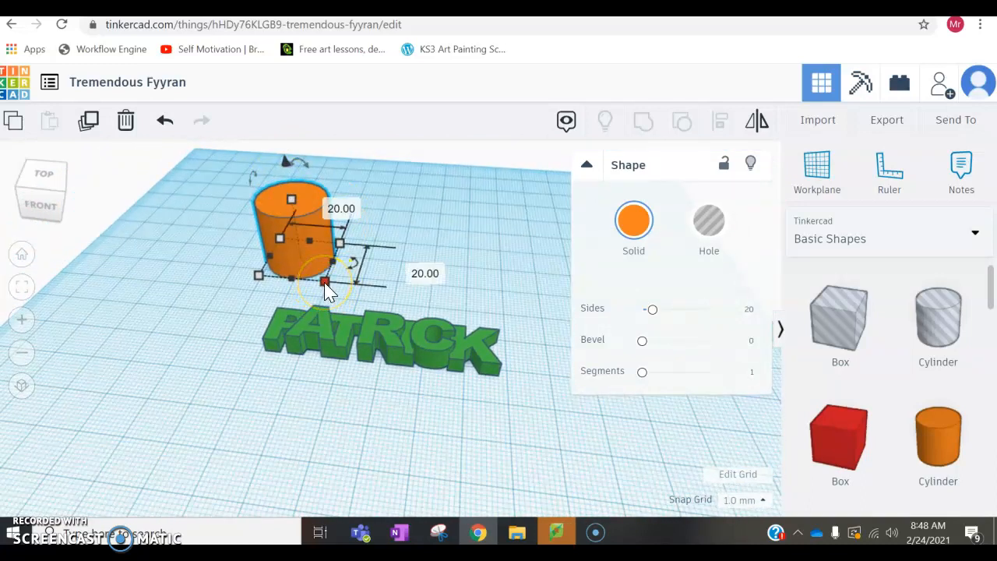
left_click(325, 283)
left_click_drag(325, 283, 301, 243)
scroll(305, 242, "down", 3)
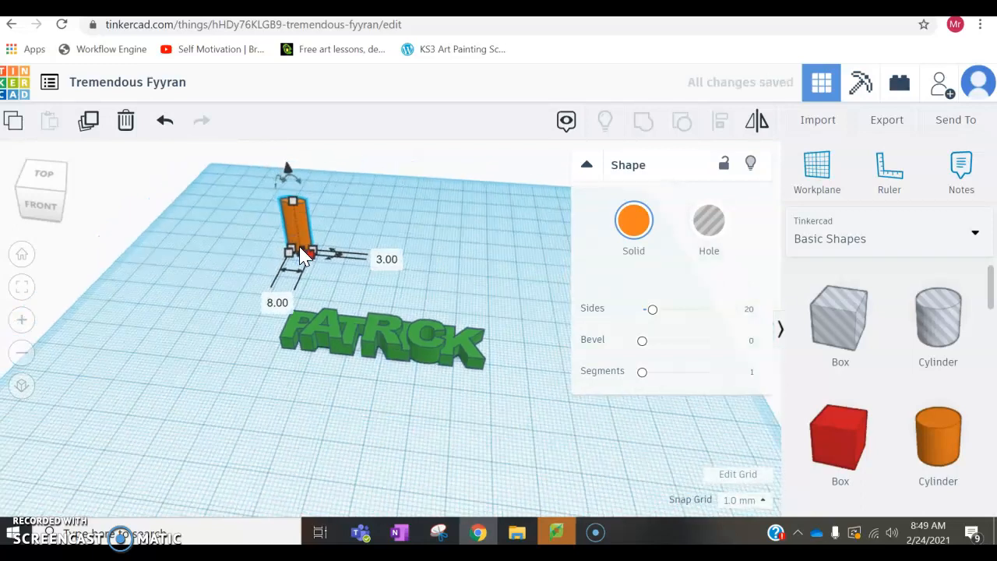
scroll(312, 222, "up", 3)
scroll(285, 209, "up", 5)
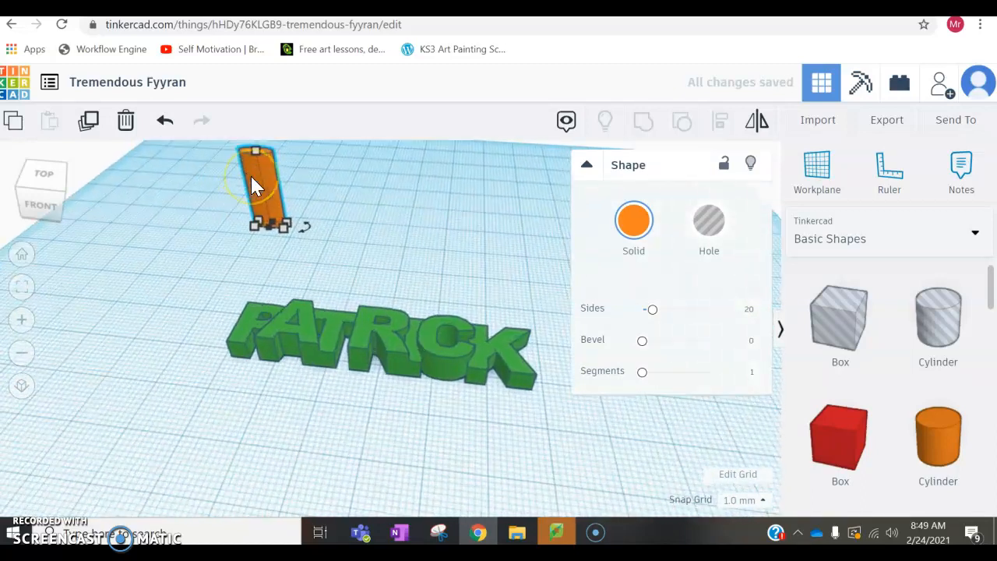
left_click_drag(267, 211, 251, 212)
left_click_drag(251, 224, 252, 222)
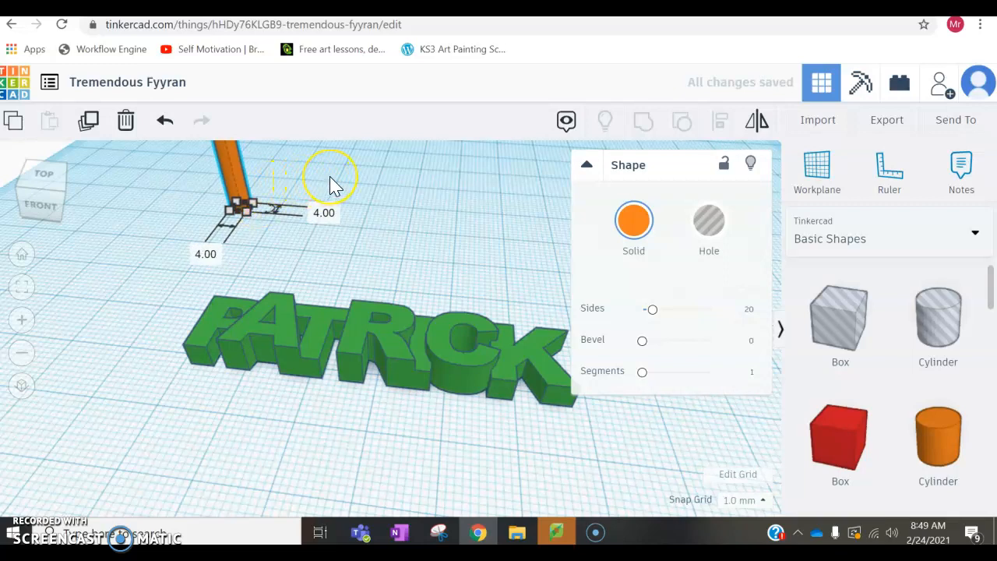
Step: Lower the orange cylinder's height to 3 mm and deselect it
scroll(330, 185, "down", 4)
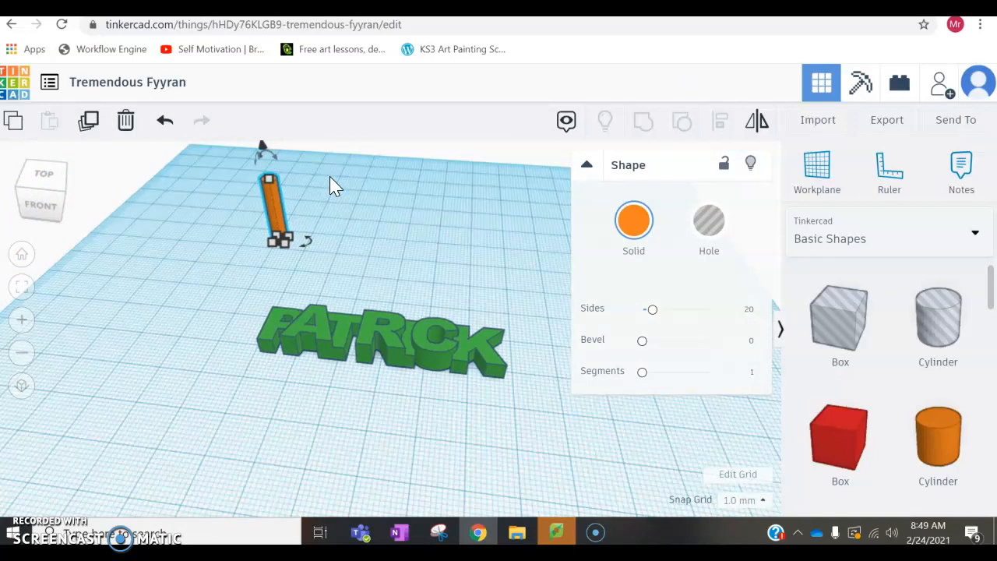
mouse_move(268, 181)
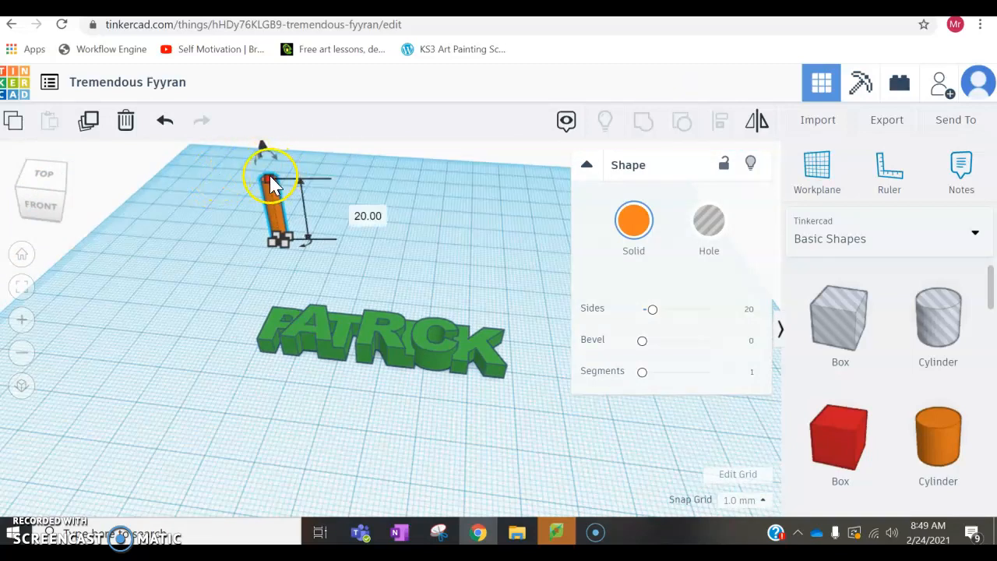
left_click_drag(267, 181, 278, 234)
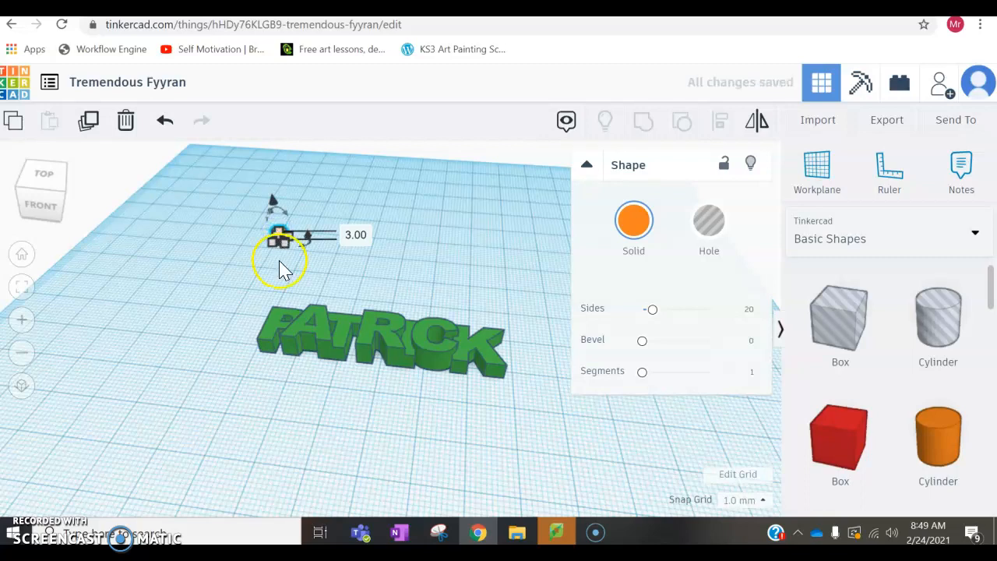
left_click(245, 273)
scroll(293, 237, "up", 3)
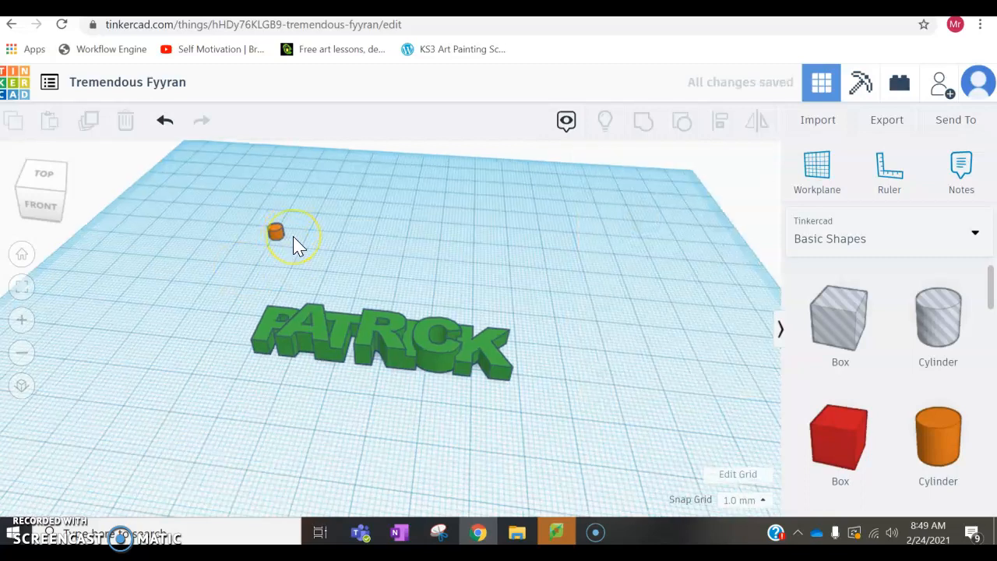
scroll(294, 245, "down", 2)
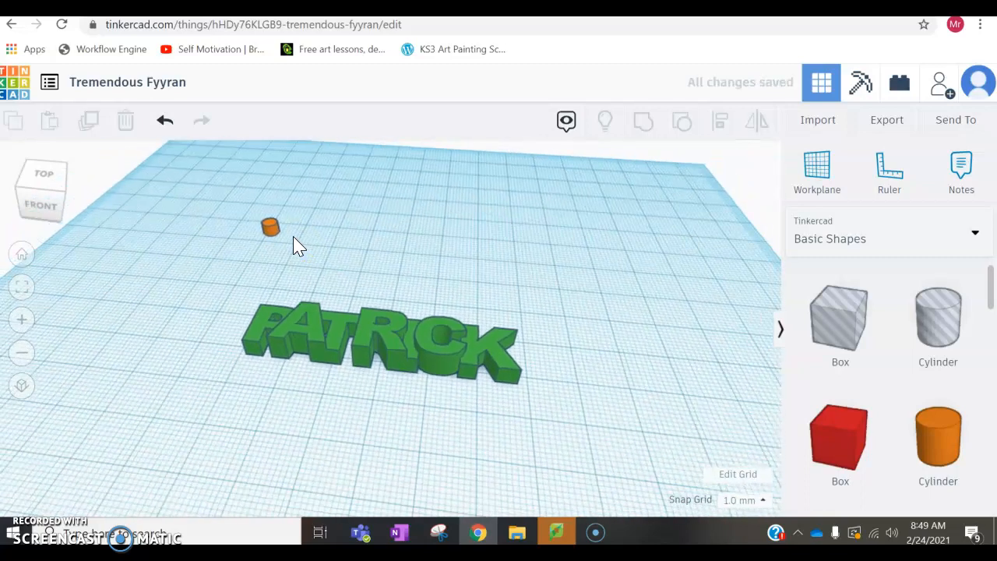
Step: Place a second solid cylinder on the workplane beside the small orange one and shrink its base to 2 mm wide
left_click_drag(935, 447, 199, 312)
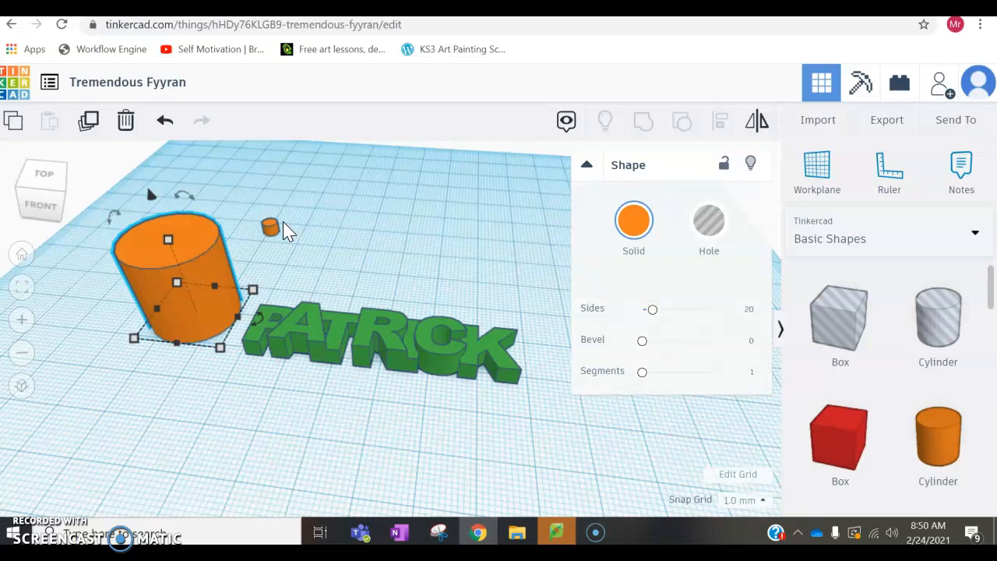
mouse_move(221, 349)
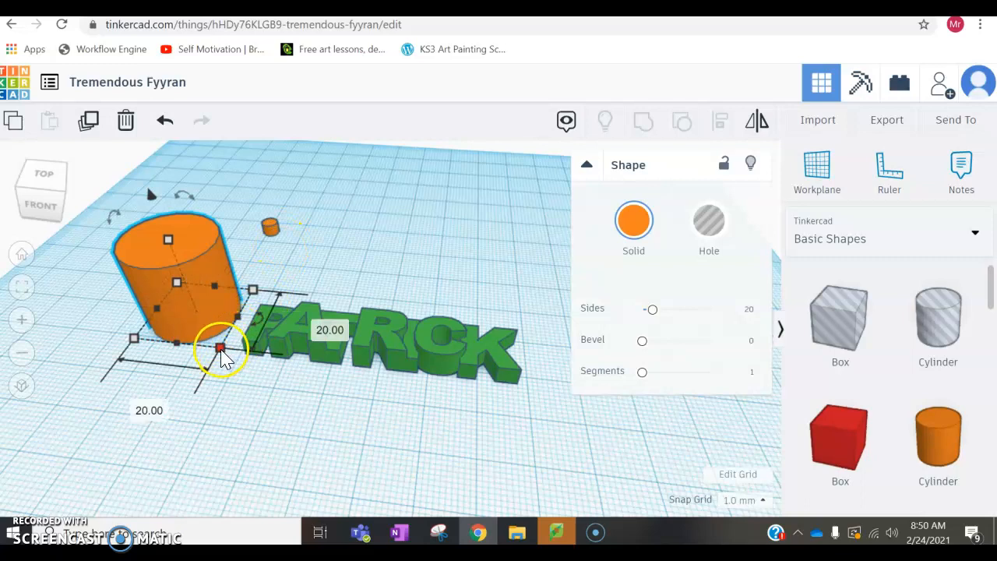
left_click_drag(222, 349, 181, 290)
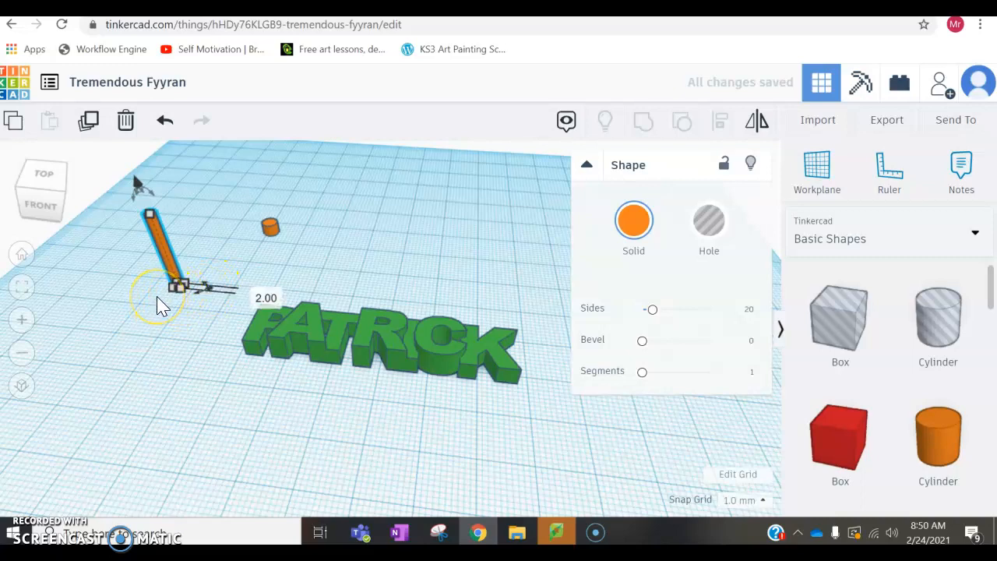
Step: Lower the narrow cylinder's height, keeping it taller than the small orange one, and turn it into a hole
left_click_drag(152, 218, 171, 275)
left_click(141, 290)
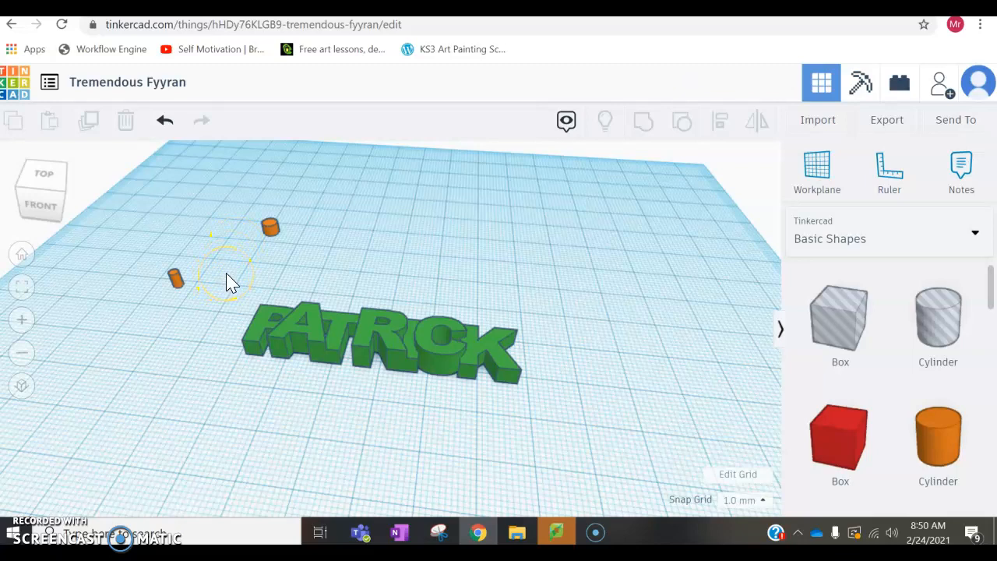
left_click_drag(154, 267, 215, 306)
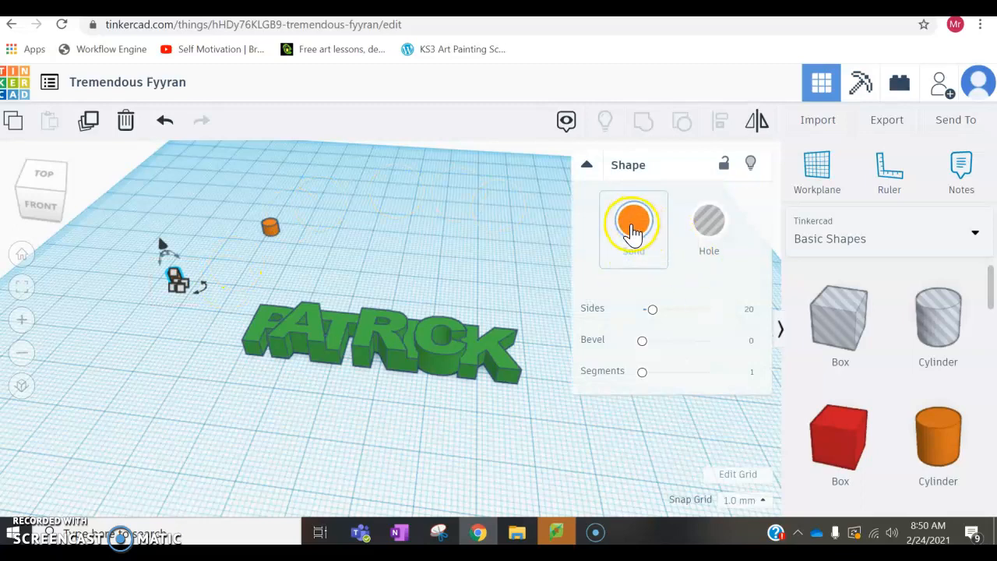
left_click(708, 232)
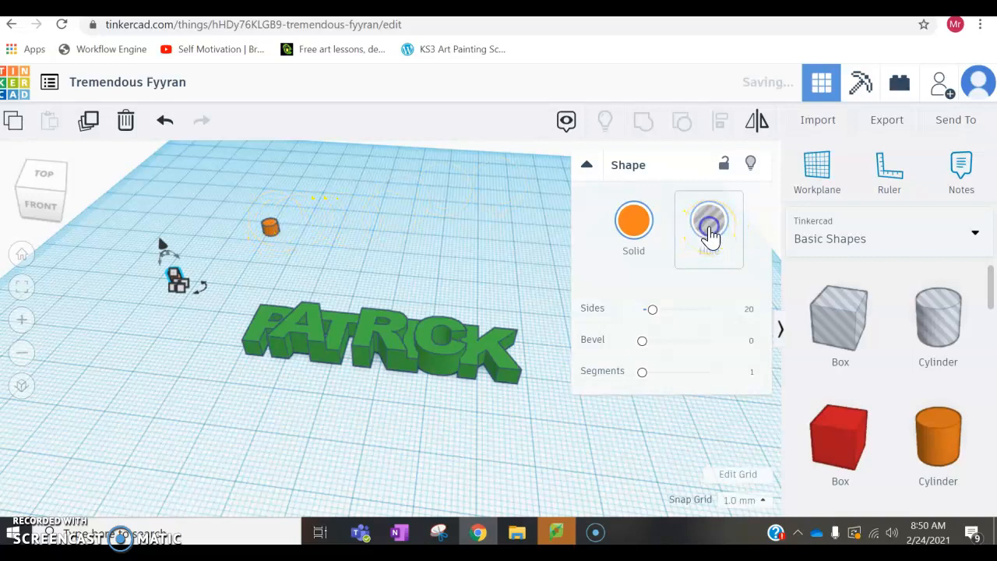
left_click(436, 240)
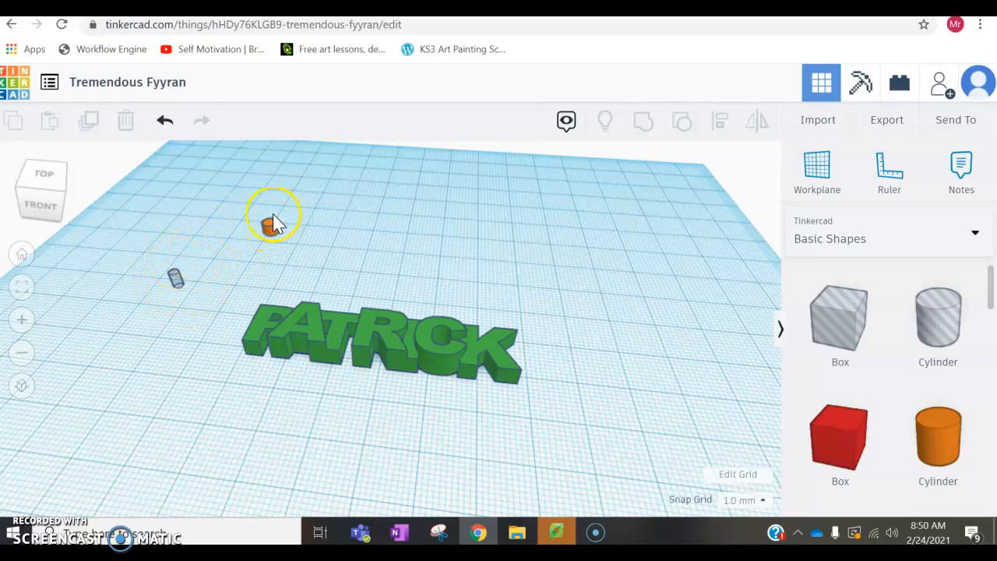
Step: Align the orange cylinder and the hole cylinder on their centres in both horizontal directions
right_click_drag(249, 221, 314, 244)
left_click(99, 224)
left_click_drag(87, 223, 227, 344)
left_click_drag(242, 378, 95, 219)
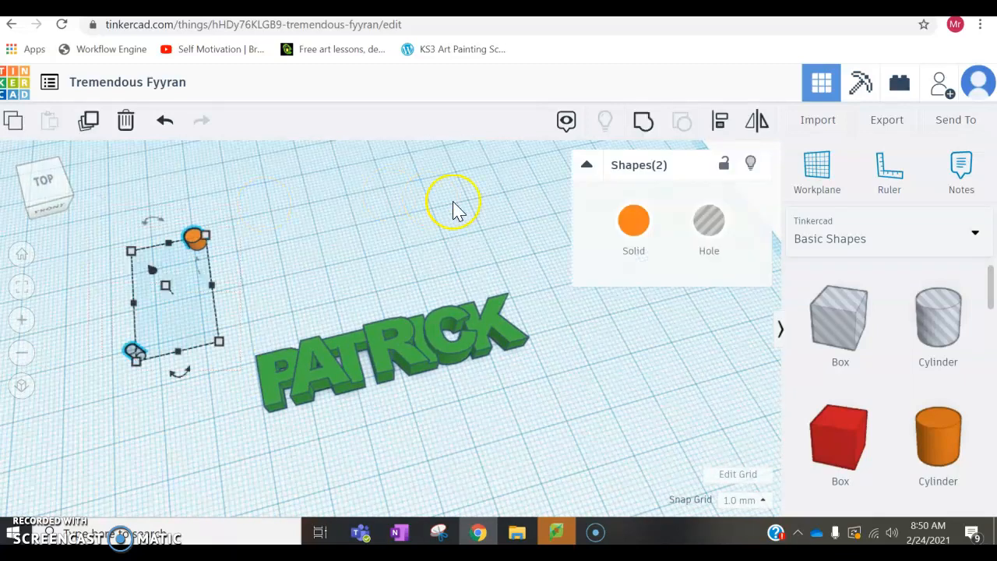
left_click(730, 127)
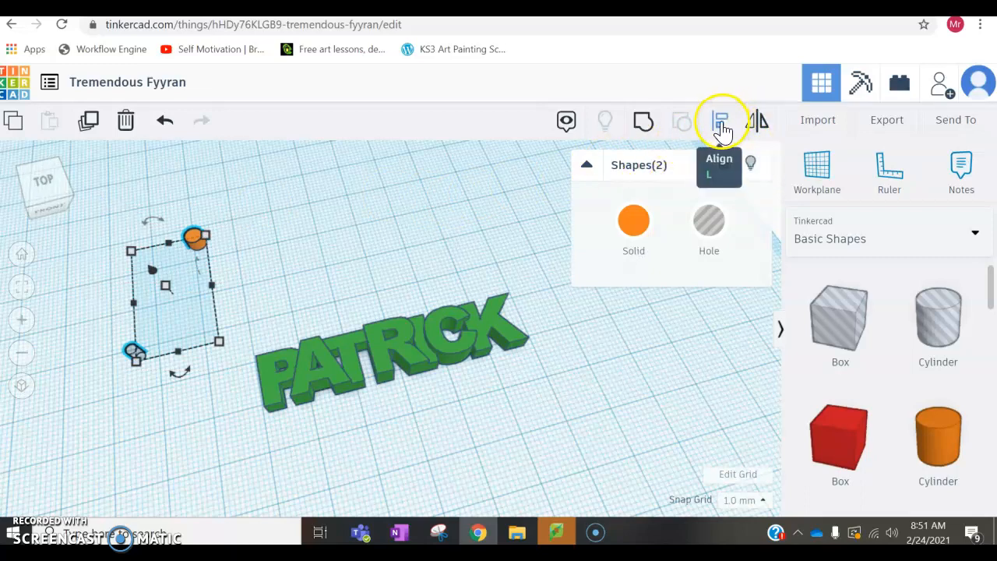
left_click(721, 130)
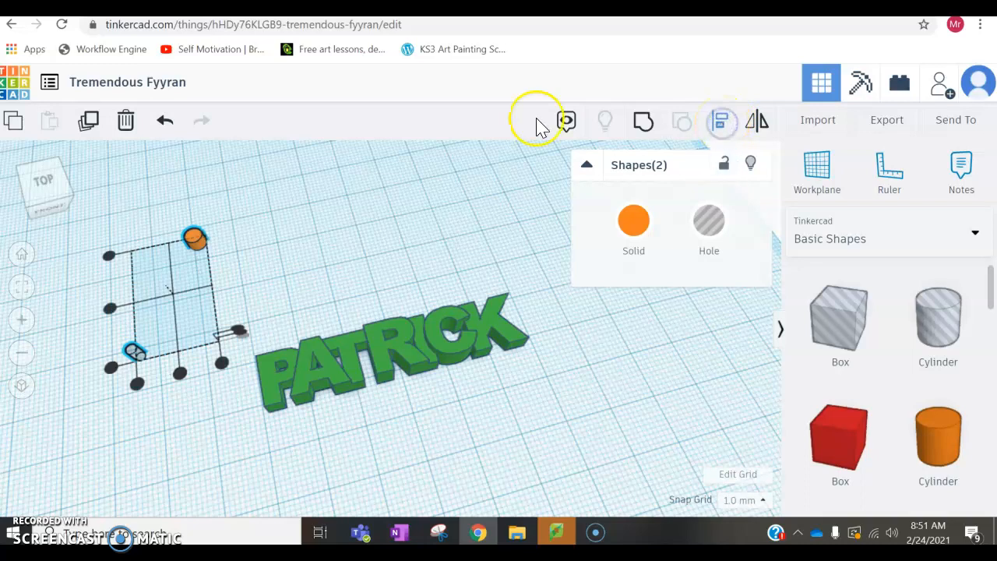
left_click(180, 375)
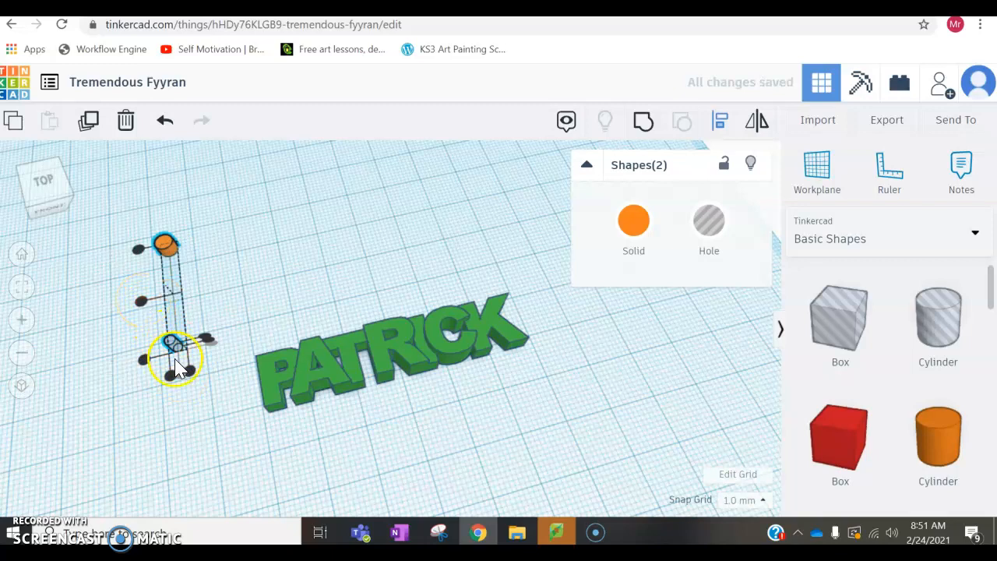
left_click(143, 304)
left_click(145, 305)
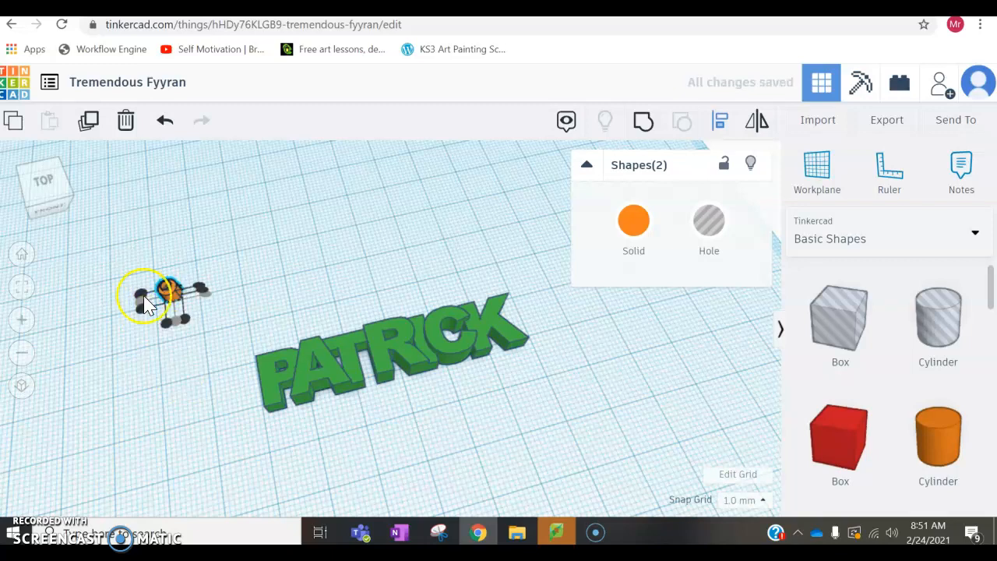
left_click(308, 285)
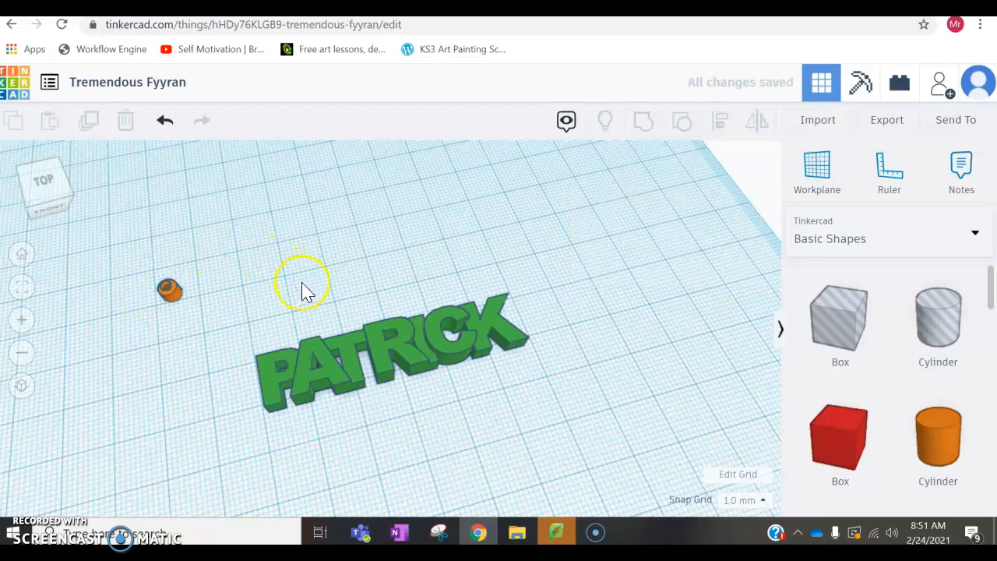
Step: Group the two aligned cylinders so the hole cuts through the orange one and forms a ring
right_click_drag(291, 295, 222, 260)
scroll(234, 236, "up", 5)
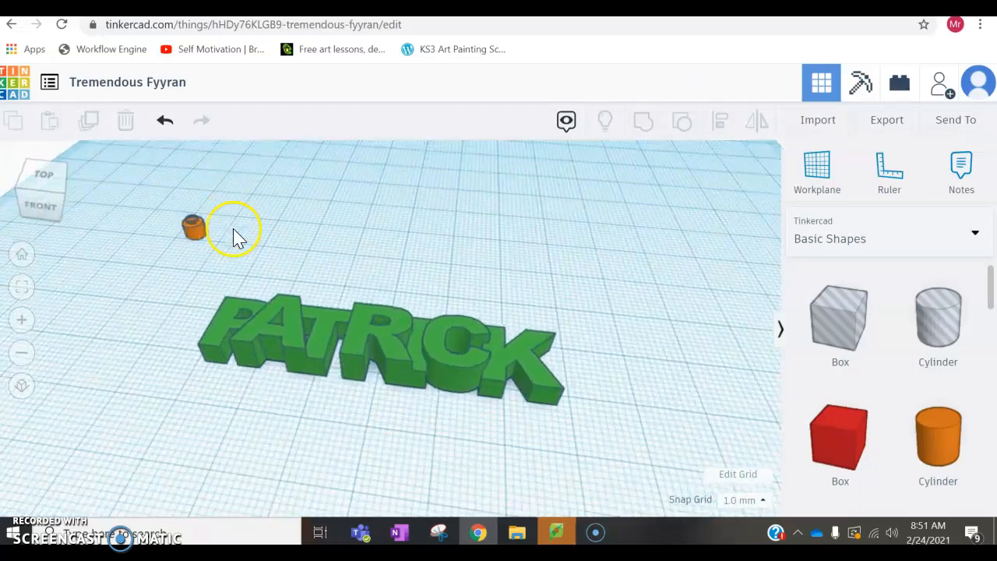
scroll(152, 189, "up", 5)
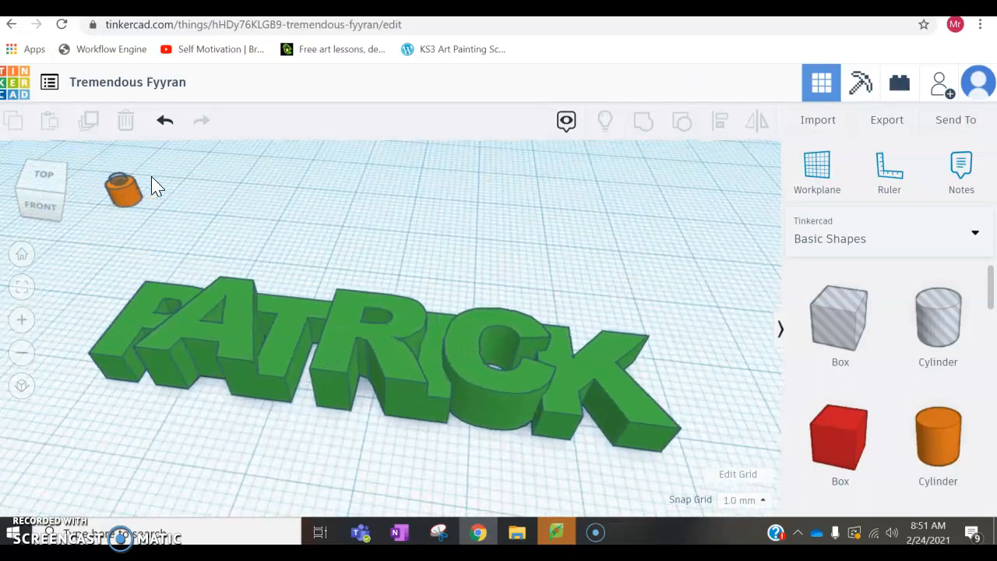
scroll(149, 200, "down", 5)
left_click_drag(136, 188, 205, 256)
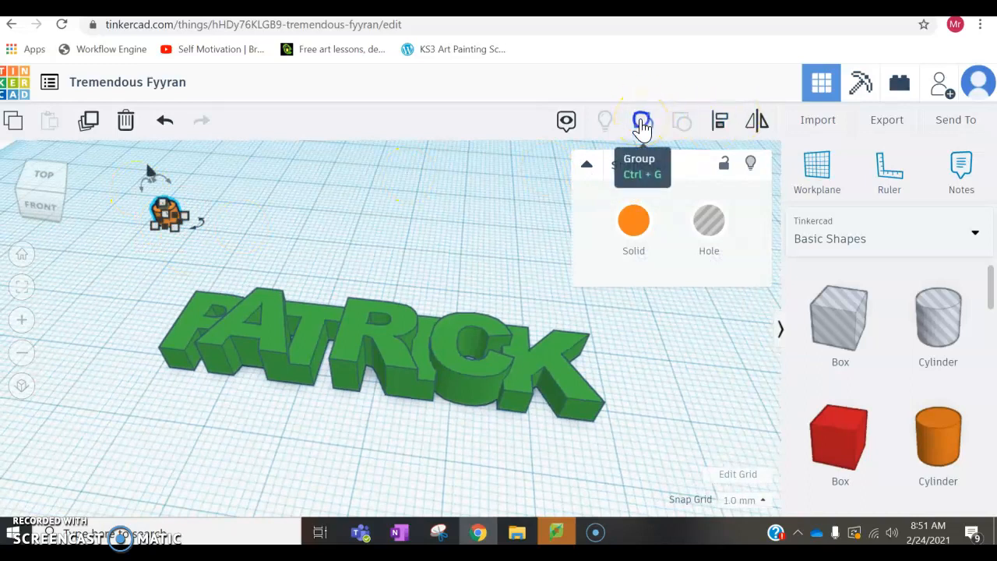
left_click(641, 123)
left_click(390, 182)
left_click(292, 253)
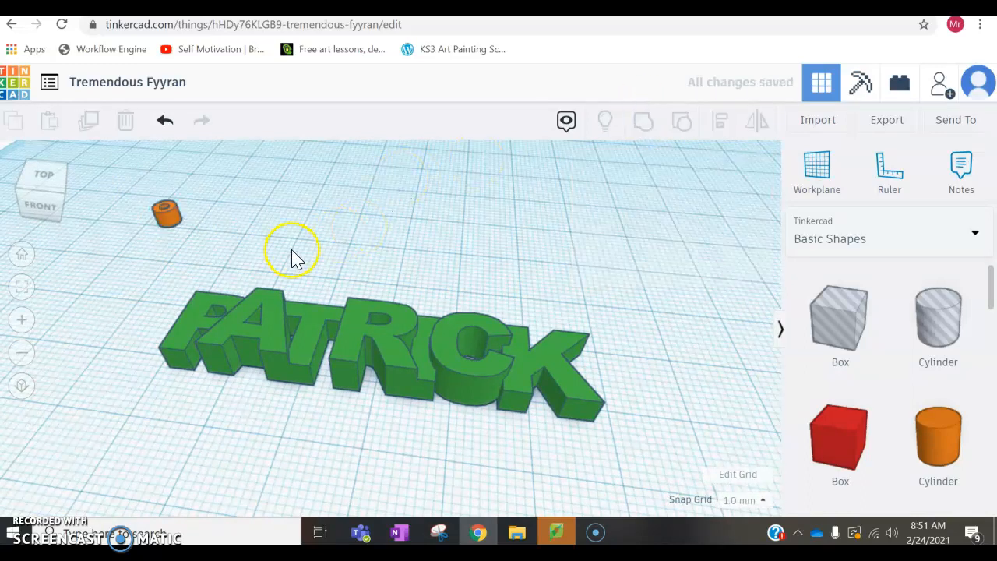
Step: Move the orange ring across the workplane to the lower-left corner of the letter P
right_click_drag(357, 237, 413, 259)
right_click_drag(333, 259, 328, 250)
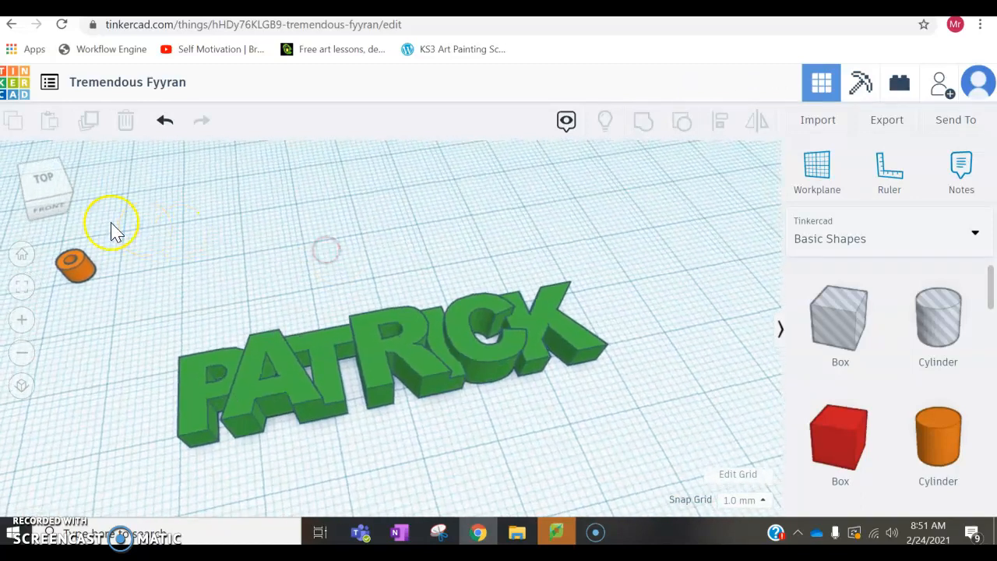
left_click(85, 278)
key("Right")
key("Right")
key("Right")
key("Right")
key("Right")
key("Right")
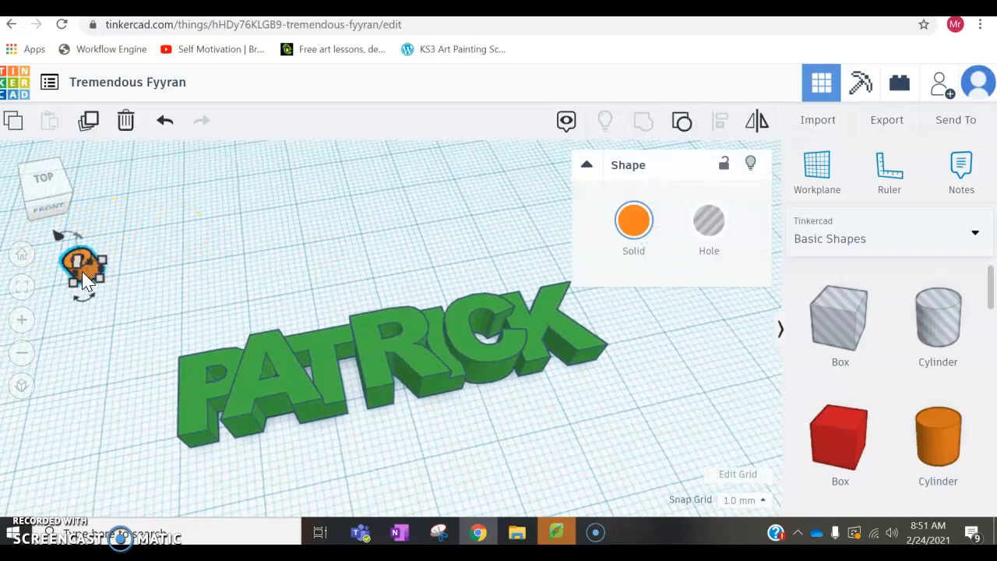
key("Down")
key("Down")
key("Down")
key("Down")
key("Down")
key("Down")
key("Down")
key("Down")
key("Down")
key("Down")
key("Down")
key("Down")
key("Down")
key("Down")
key("Down")
key("Down")
key("Down")
key("Right")
key("Right")
key("Right")
key("Right")
key("Right")
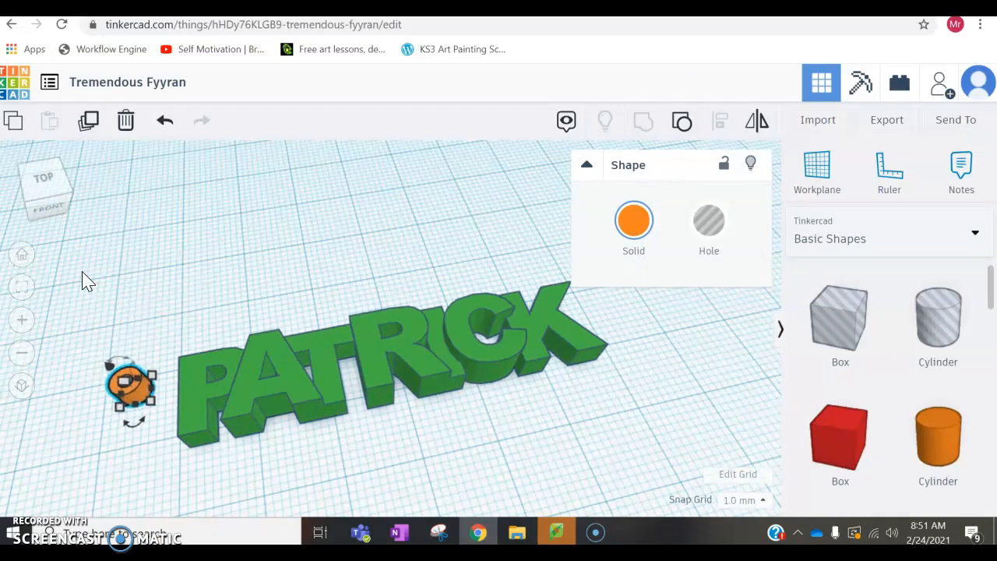
key("Down")
key("Down")
key("Down")
key("Down")
key("Down")
key("Down")
key("Down")
key("Down")
key("Down")
key("Down")
key("Down")
key("Down")
key("Right")
key("Right")
key("Right")
key("Right")
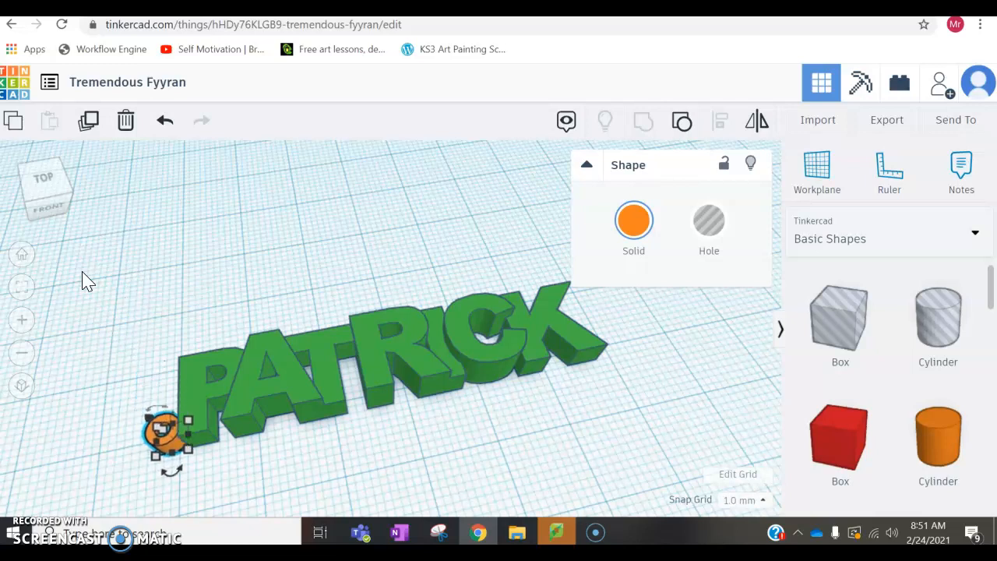
key("Down")
key("Down")
Step: Fine-tune the ring's position against the front corner of the letter P and deselect it
mouse_move(111, 401)
right_mouse_down()
mouse_move(130, 416)
mouse_move(160, 414)
mouse_move(191, 389)
mouse_move(189, 360)
right_mouse_up()
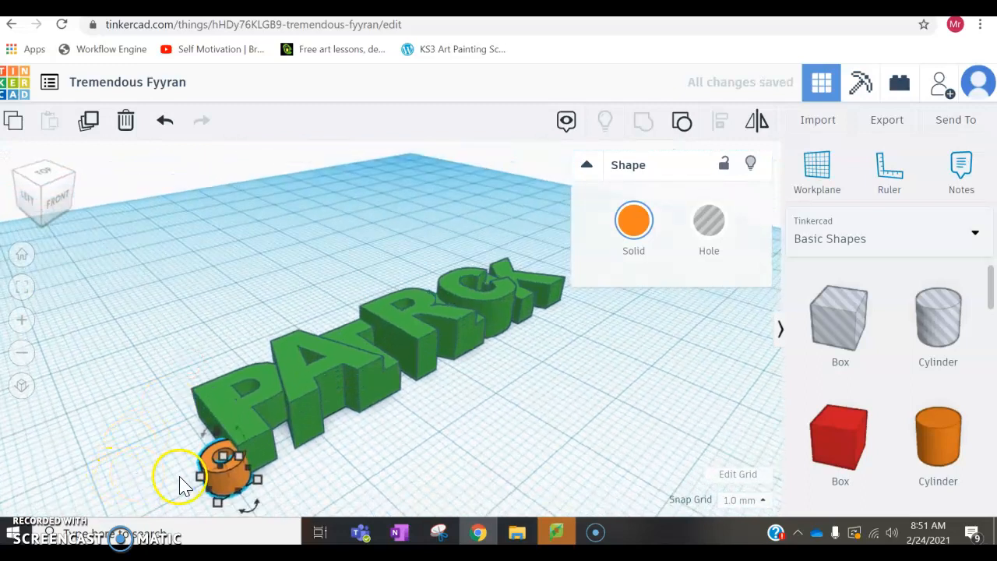
key("Right")
key("Down")
key("Left")
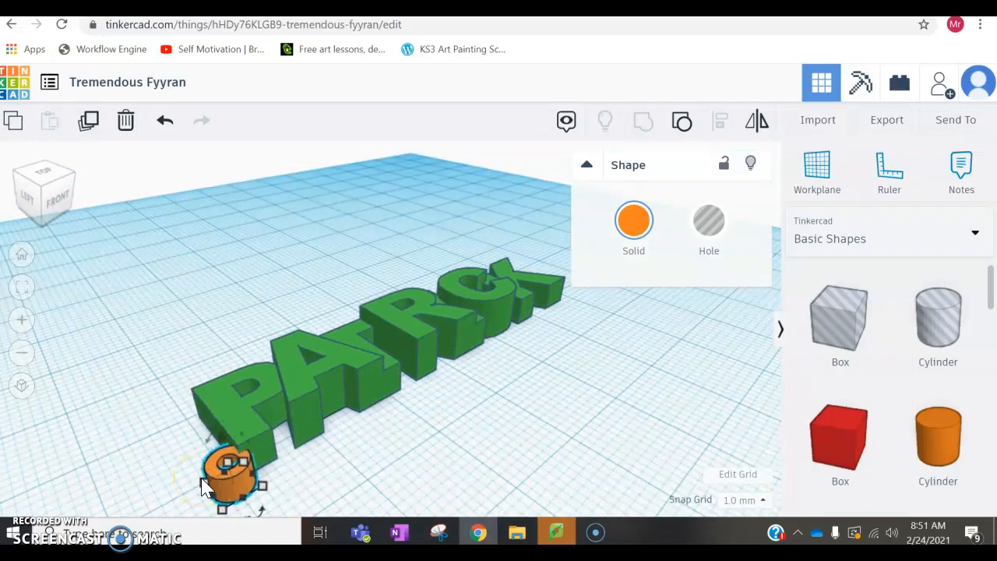
key("Down")
mouse_move(187, 444)
right_mouse_down()
mouse_move(172, 438)
mouse_move(173, 449)
right_mouse_up()
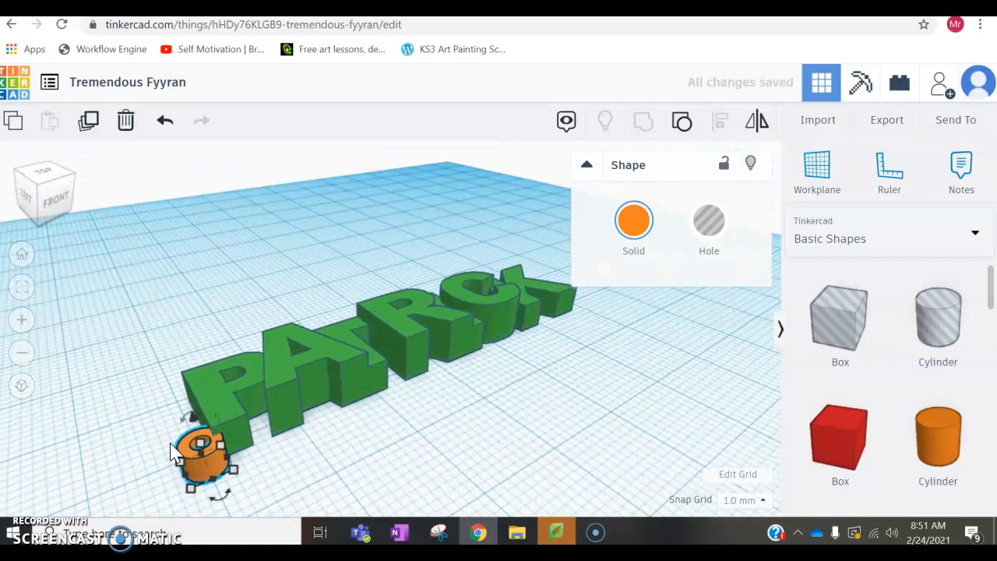
left_click(130, 382)
Step: Group the orange ring with the green name into a single shape and deselect it
scroll(396, 361, "down", 5)
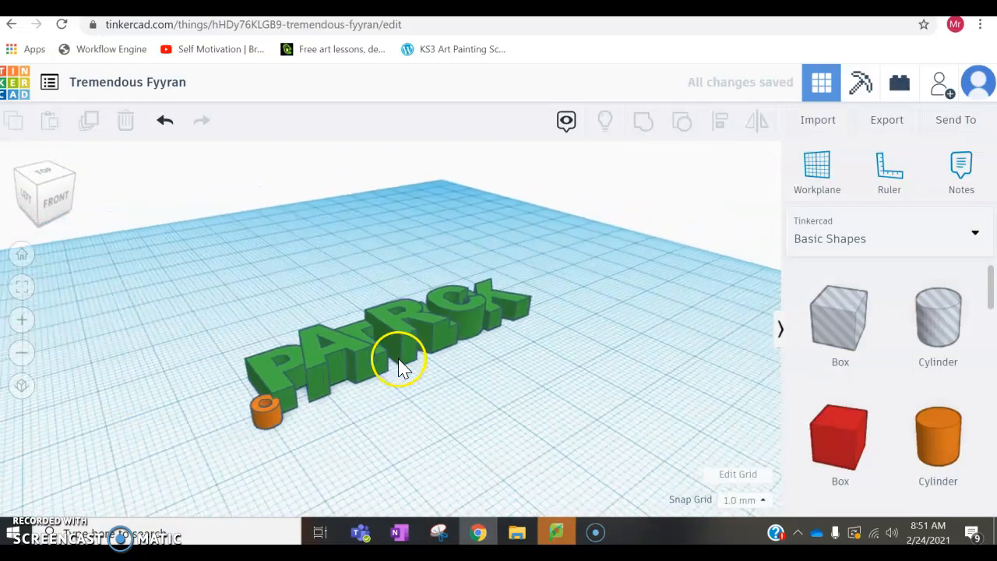
left_click_drag(206, 288, 556, 436)
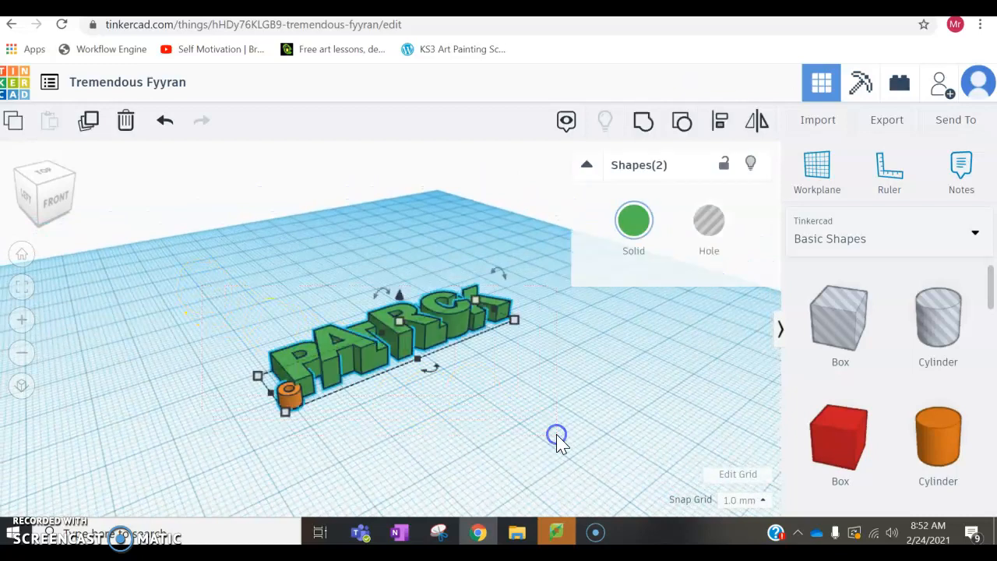
left_click(647, 129)
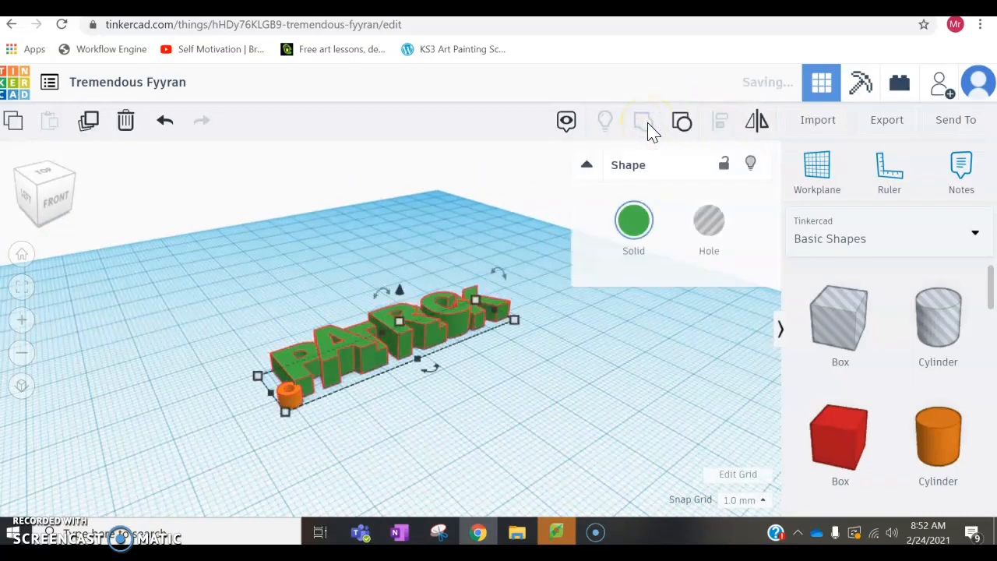
left_click(511, 401)
Step: Export everything in the design as an .STL file for 3D printing
right_click_drag(418, 390, 356, 416)
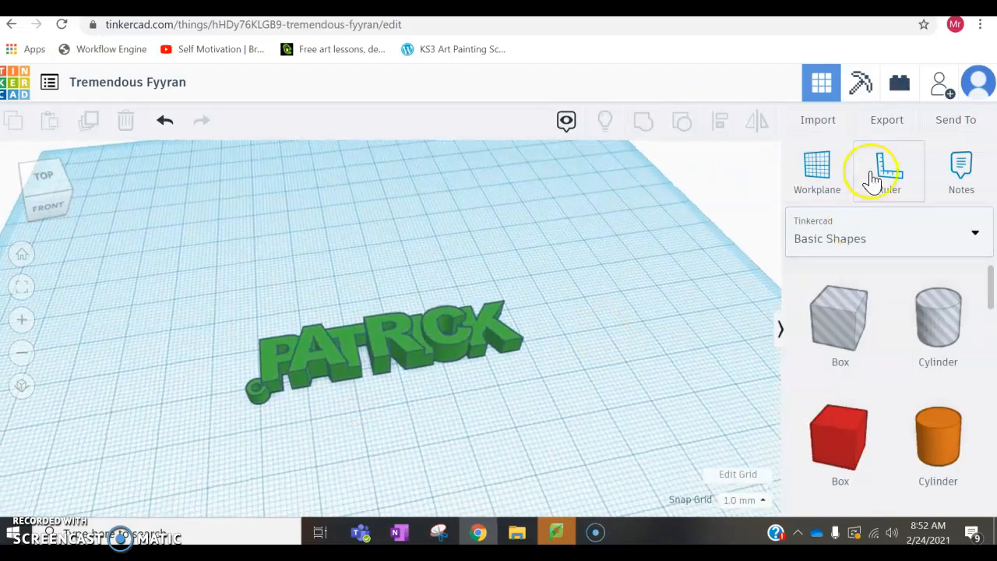
left_click(902, 121)
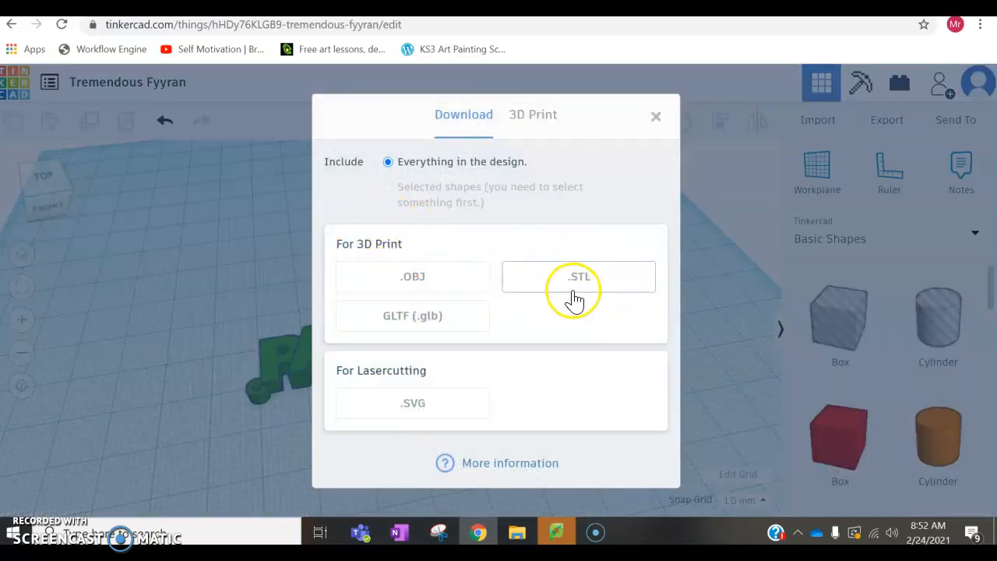
left_click(563, 285)
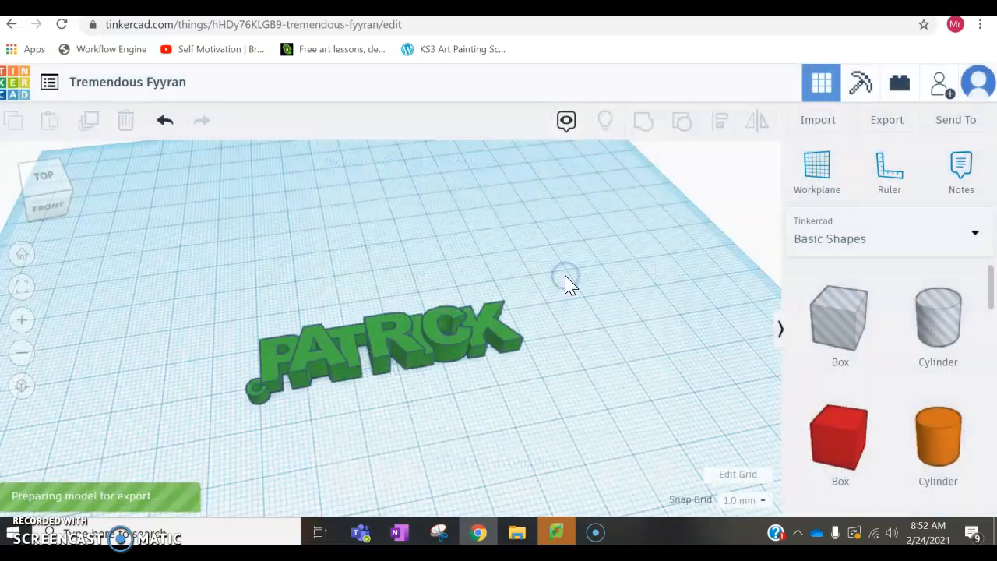